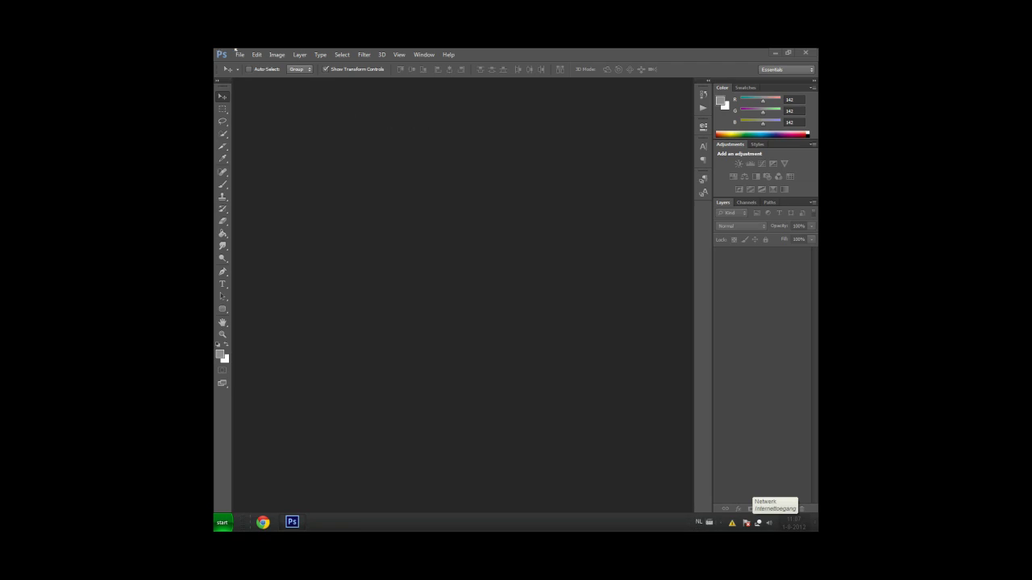
# Step: Create a new document sized 1580 × 1280 pixels with a white background
pyautogui.click(240, 55)
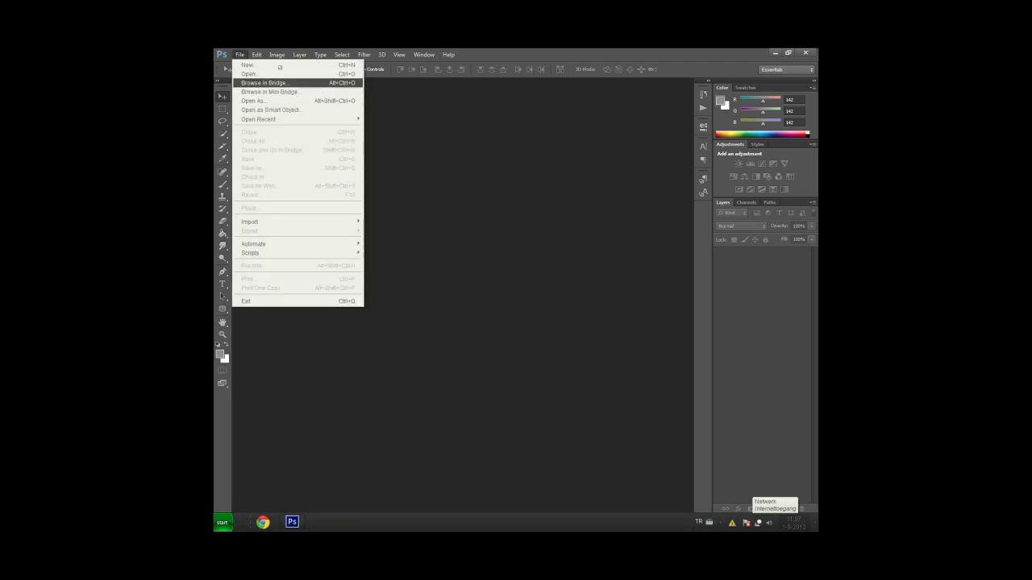
pyautogui.click(247, 65)
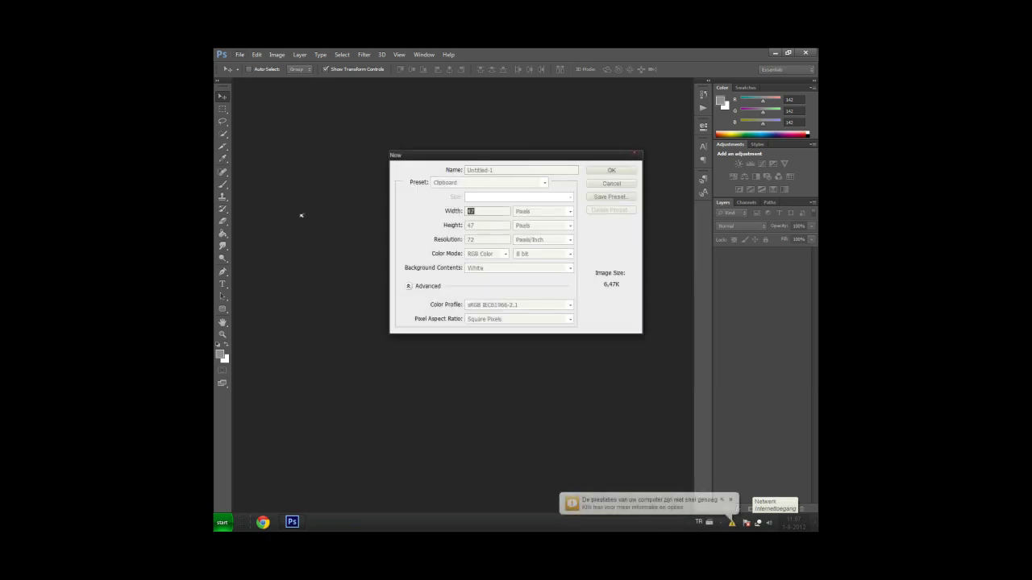
pyautogui.write('1')
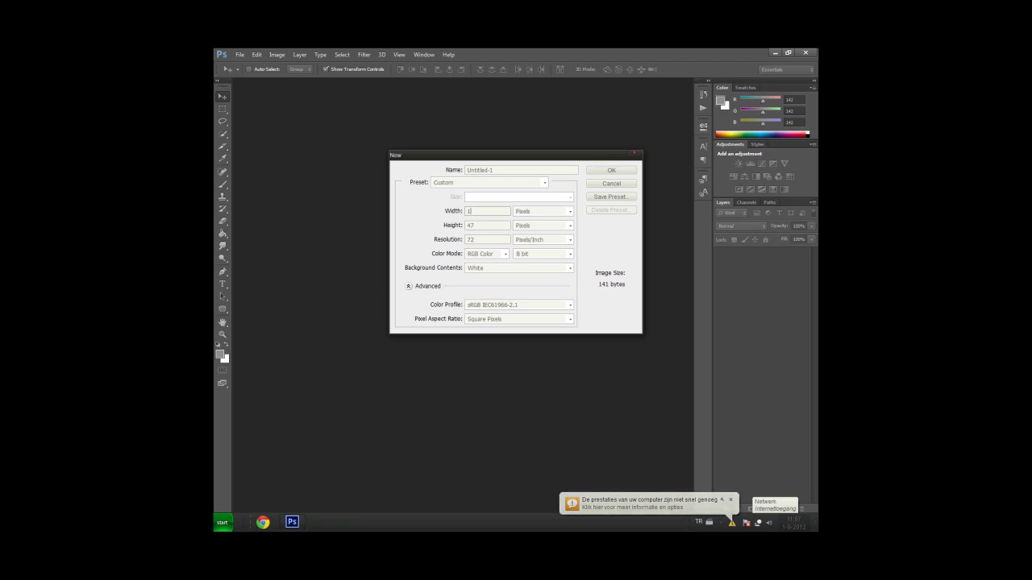
pyautogui.write('580')
pyautogui.press('Tab')
pyautogui.write('1280')
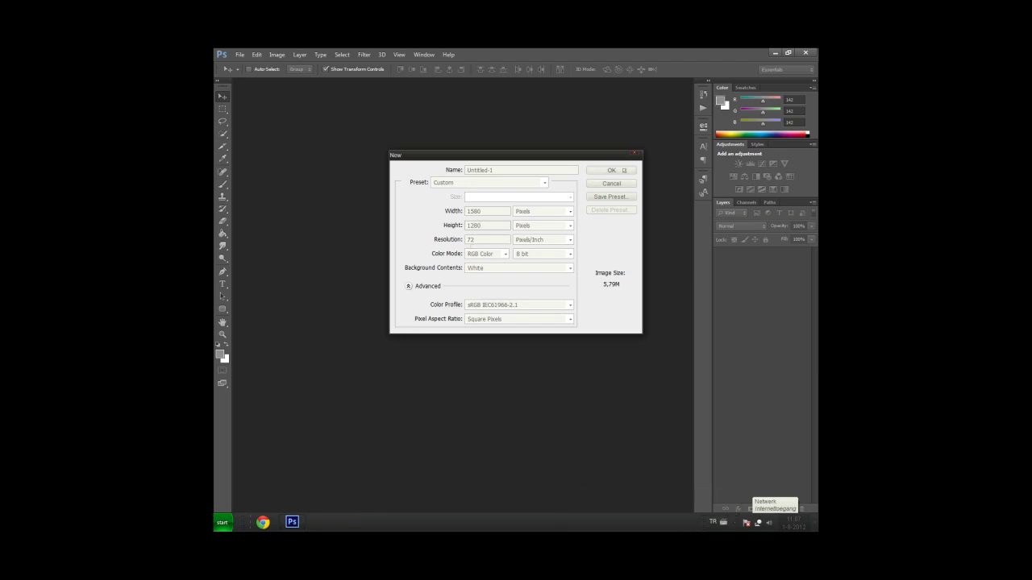
pyautogui.click(612, 170)
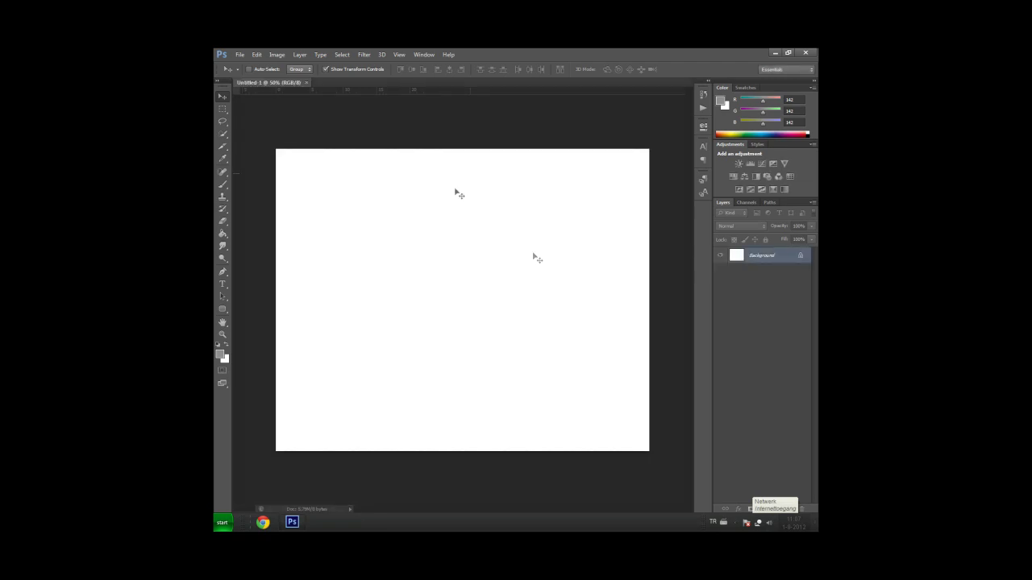
# Step: Fit the canvas on screen and select the Custom Shape tool
pyautogui.click(399, 54)
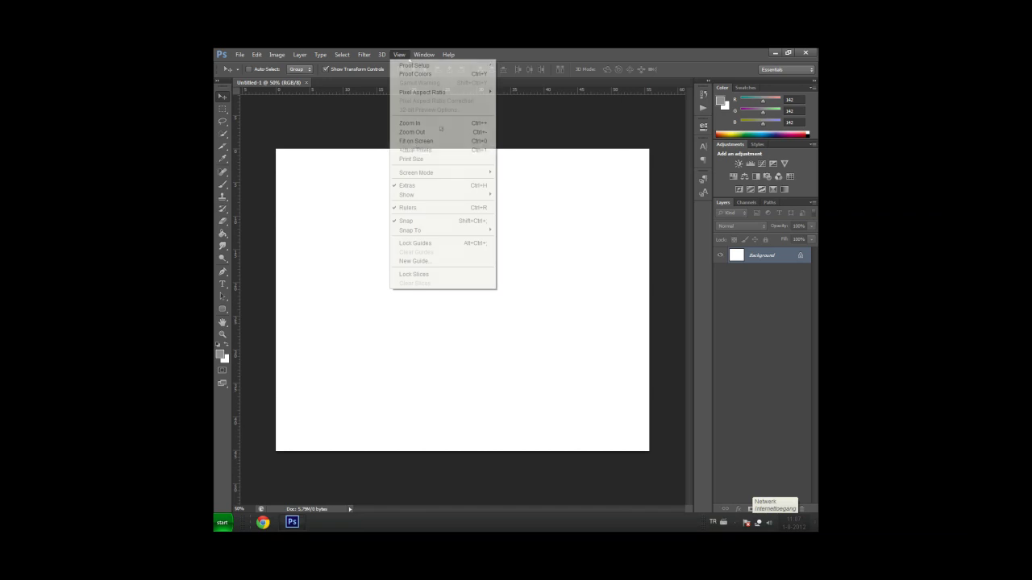
pyautogui.click(415, 141)
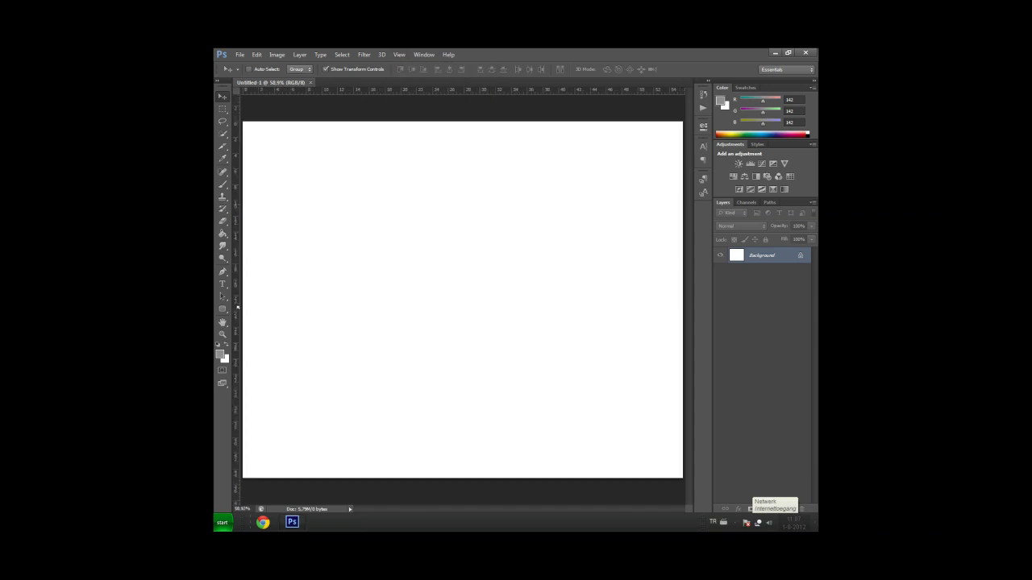
pyautogui.click(222, 309)
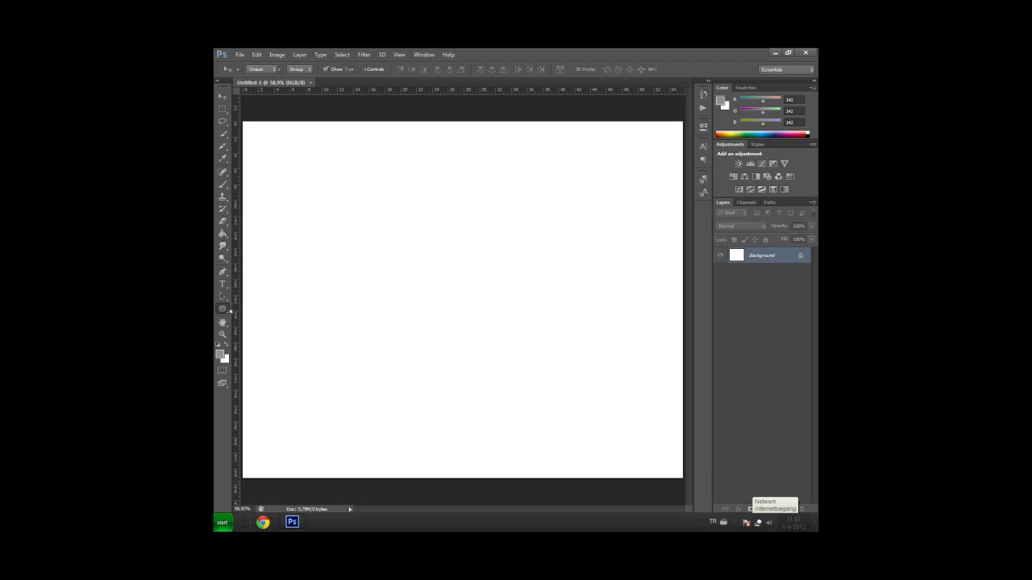
pyautogui.rightClick(222, 309)
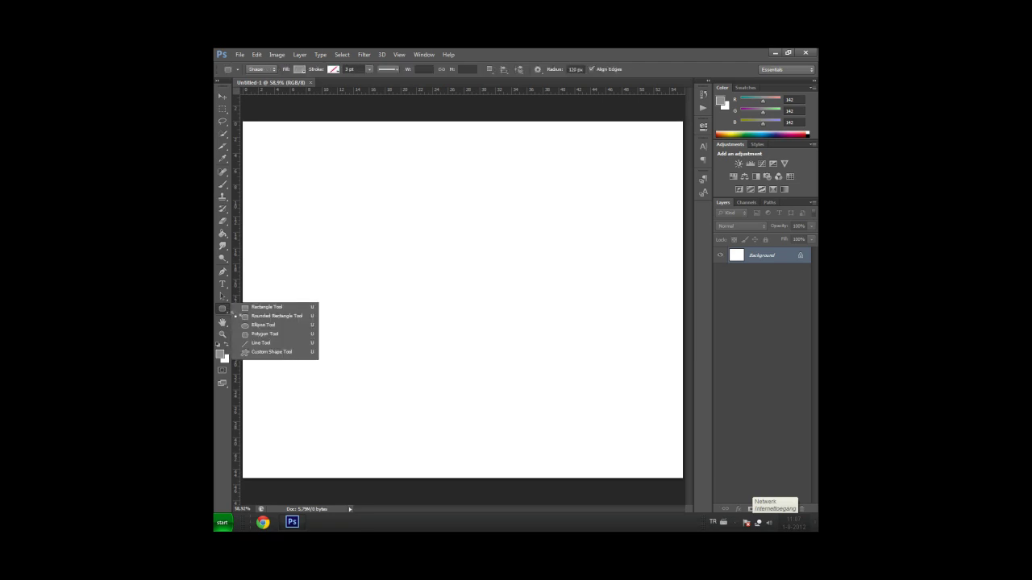
pyautogui.click(274, 316)
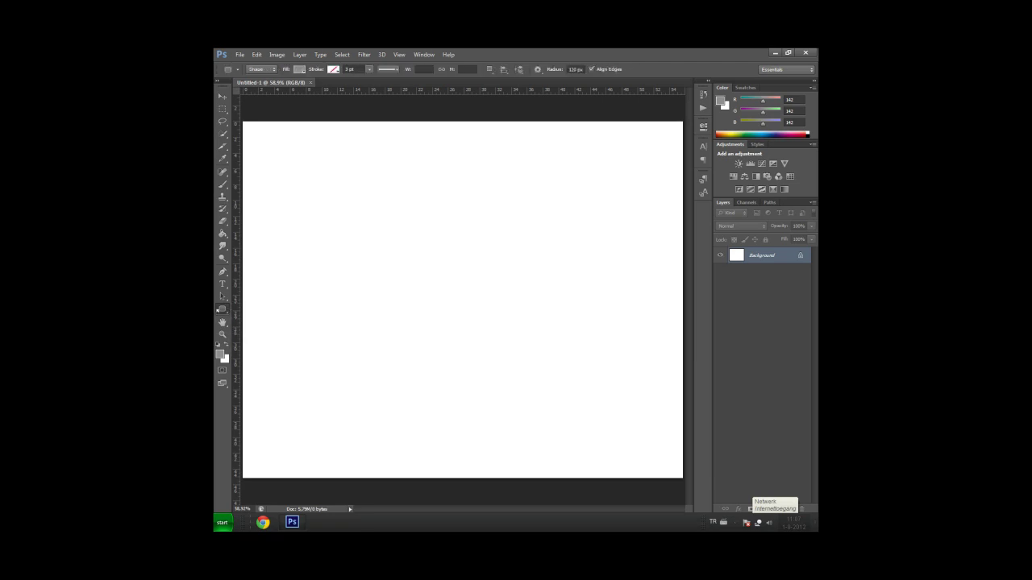
pyautogui.rightClick(222, 309)
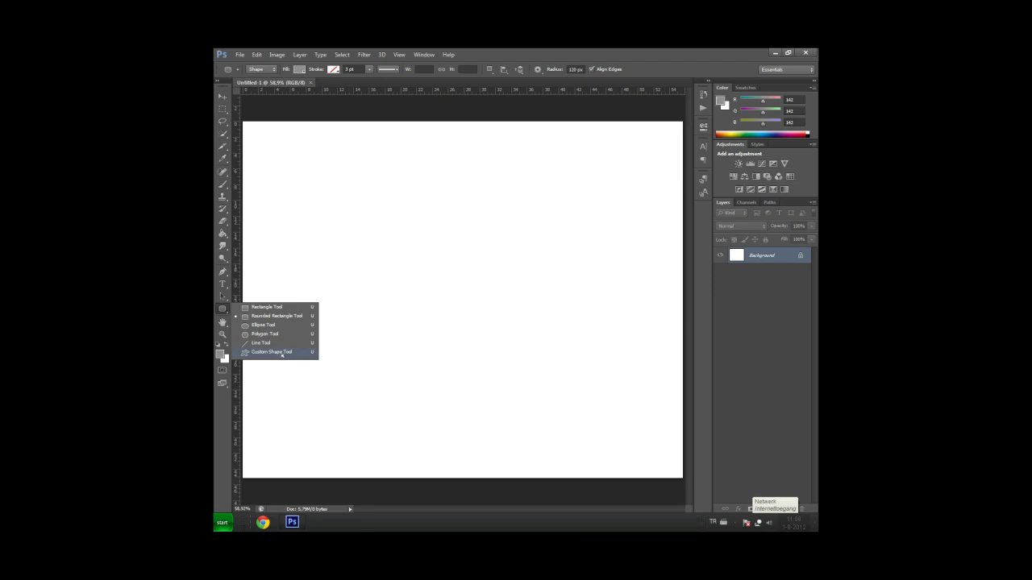
pyautogui.click(280, 353)
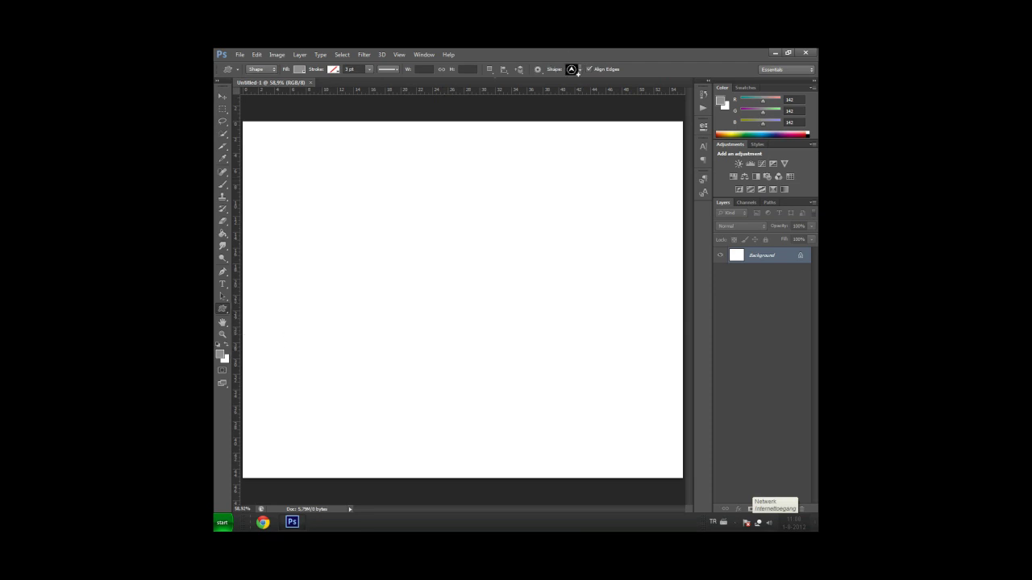
# Step: Open the custom Shape picker and scroll down through the shape library
pyautogui.click(577, 71)
pyautogui.scroll(-3, 564, 153)
pyautogui.scroll(-3, 565, 153)
pyautogui.scroll(-3, 564, 154)
pyautogui.scroll(-3, 564, 153)
pyautogui.scroll(-3, 564, 153)
pyautogui.scroll(-2, 564, 153)
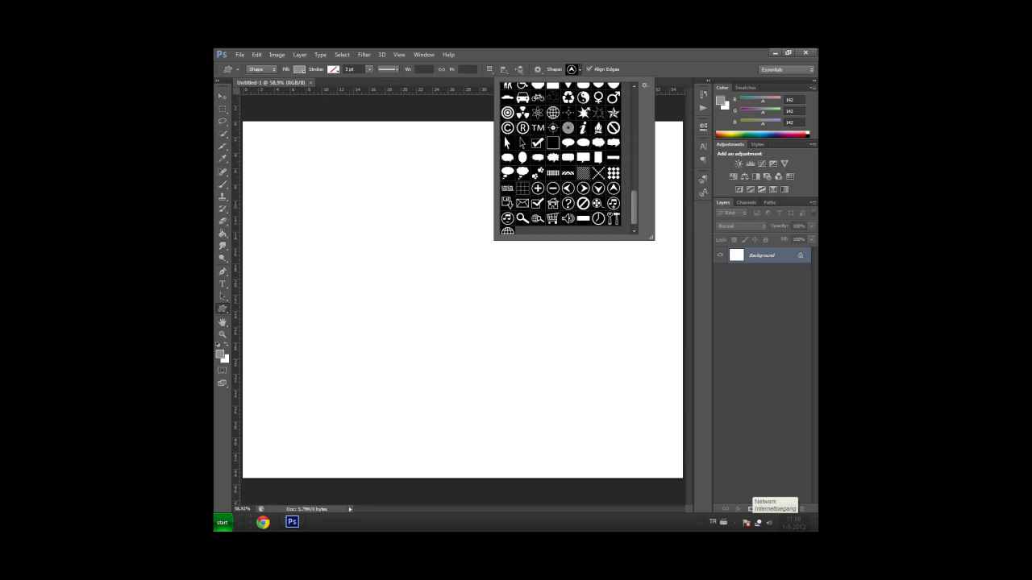
pyautogui.moveTo(634, 206); pyautogui.dragTo(634, 87)
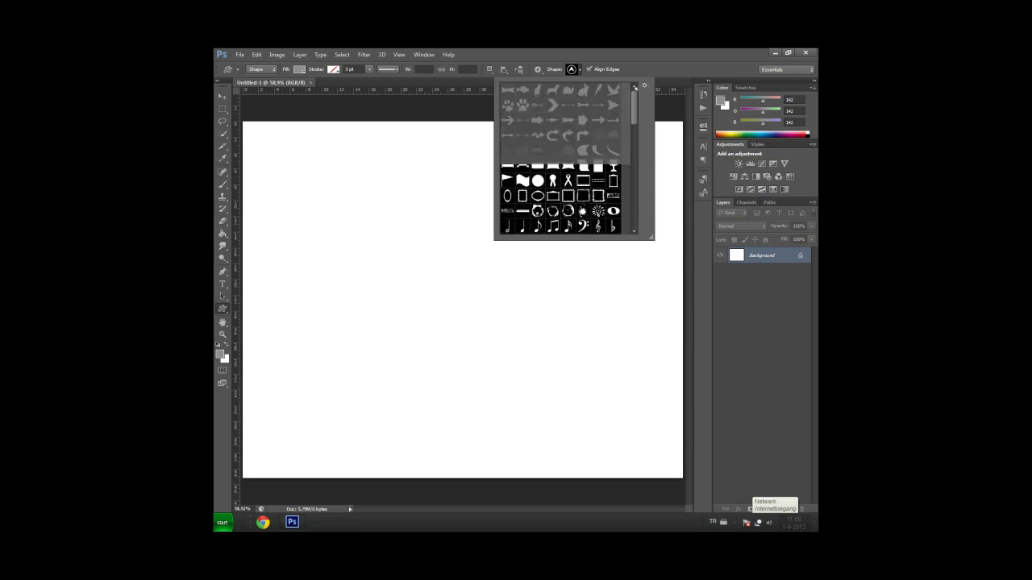
pyautogui.scroll(-3, 564, 153)
pyautogui.scroll(-3, 565, 154)
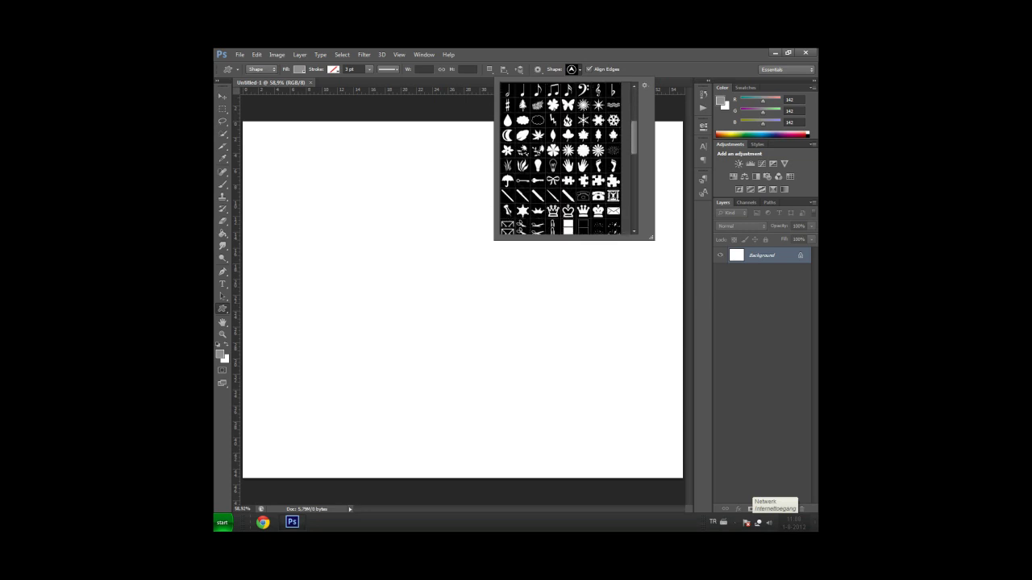
pyautogui.scroll(-3, 564, 153)
pyautogui.scroll(-3, 564, 153)
pyautogui.scroll(-3, 603, 172)
pyautogui.scroll(-3, 603, 171)
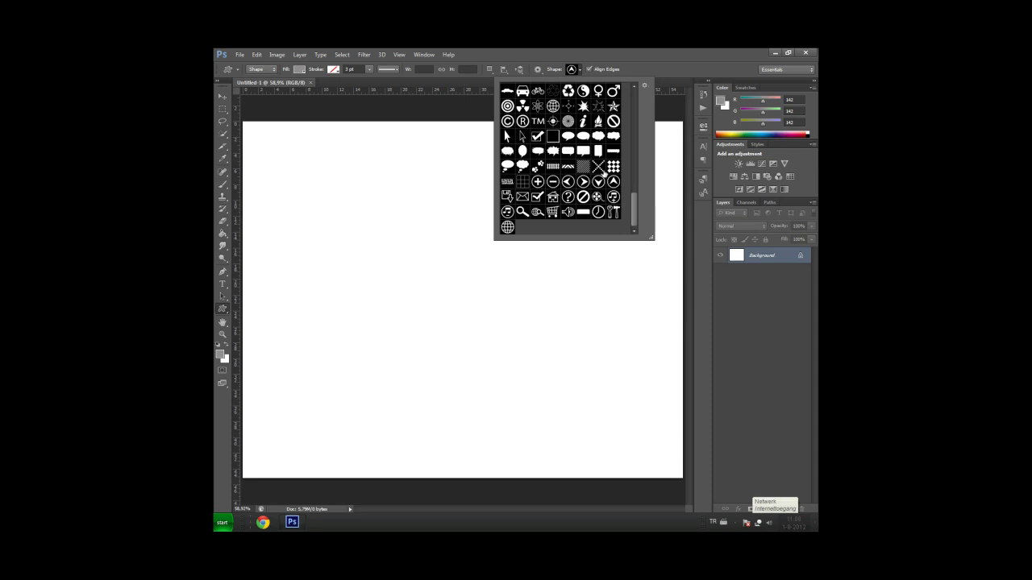
# Step: Browse back through the symbol shapes and choose the compass-star shape
pyautogui.scroll(2, 602, 174)
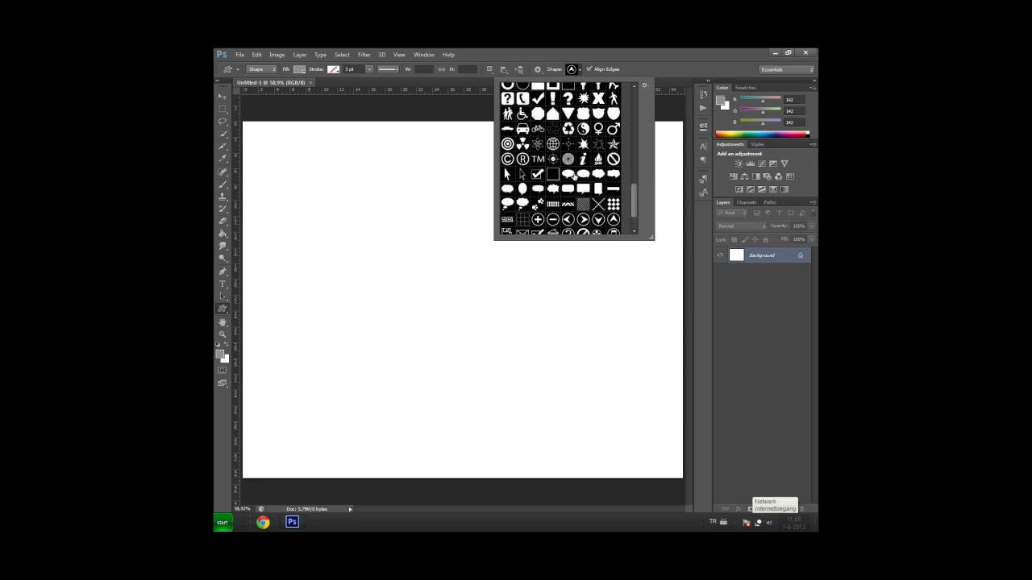
pyautogui.scroll(-2, 564, 157)
pyautogui.scroll(3, 542, 170)
pyautogui.scroll(2, 541, 171)
pyautogui.scroll(3, 541, 171)
pyautogui.scroll(6, 542, 171)
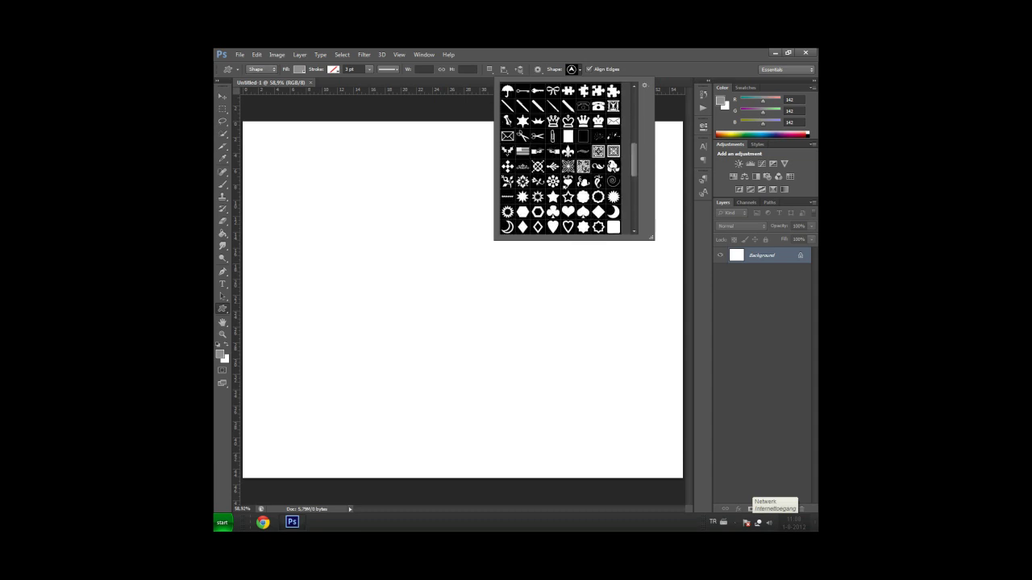
pyautogui.scroll(2, 564, 191)
pyautogui.scroll(2, 565, 190)
pyautogui.scroll(2, 564, 190)
pyautogui.scroll(2, 564, 190)
pyautogui.scroll(2, 567, 191)
pyautogui.scroll(2, 568, 192)
pyautogui.scroll(1, 567, 192)
pyautogui.scroll(1, 567, 192)
pyautogui.scroll(1, 567, 192)
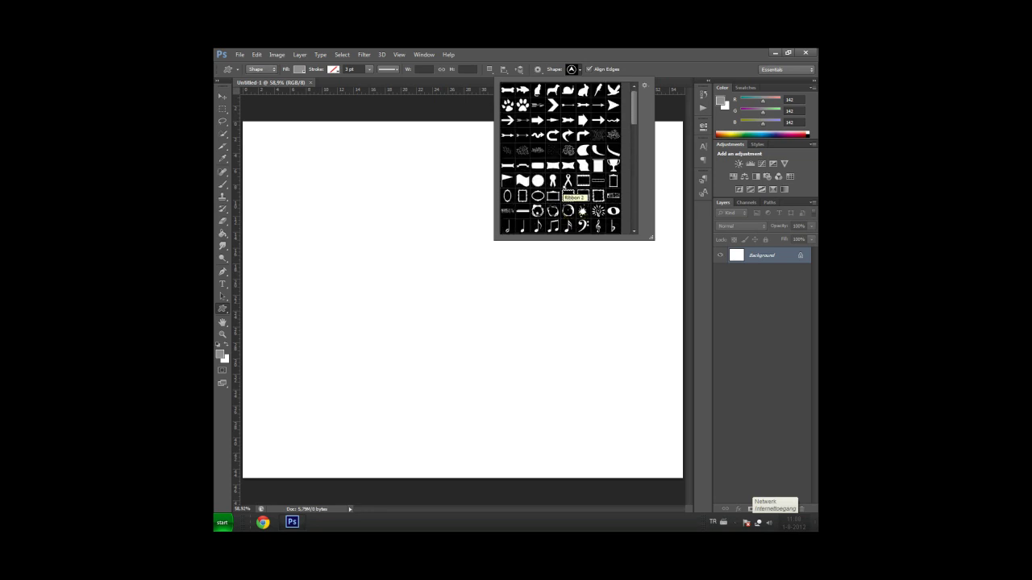
pyautogui.scroll(-3, 567, 191)
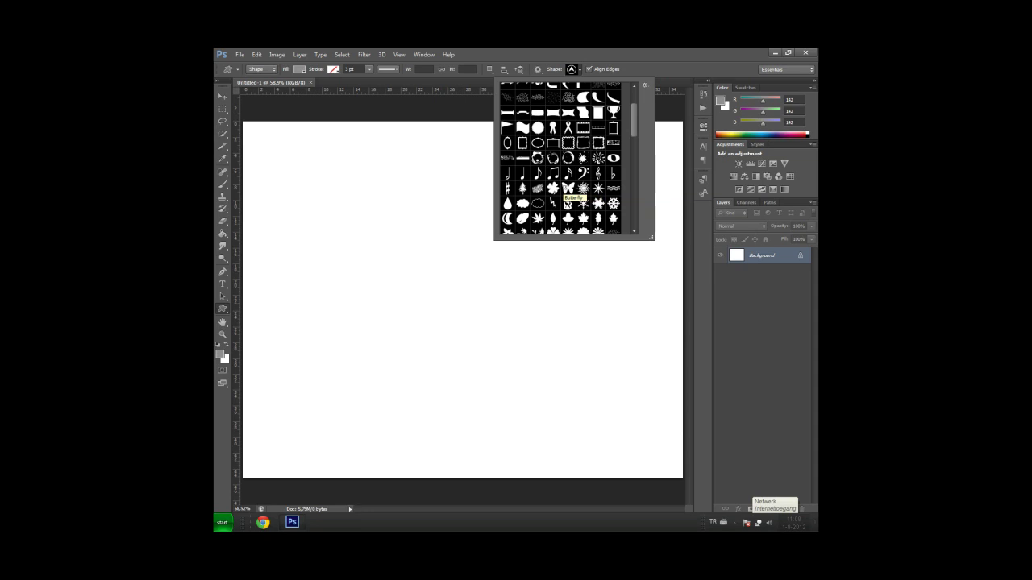
pyautogui.scroll(-3, 567, 194)
pyautogui.scroll(-3, 568, 193)
pyautogui.scroll(-3, 567, 194)
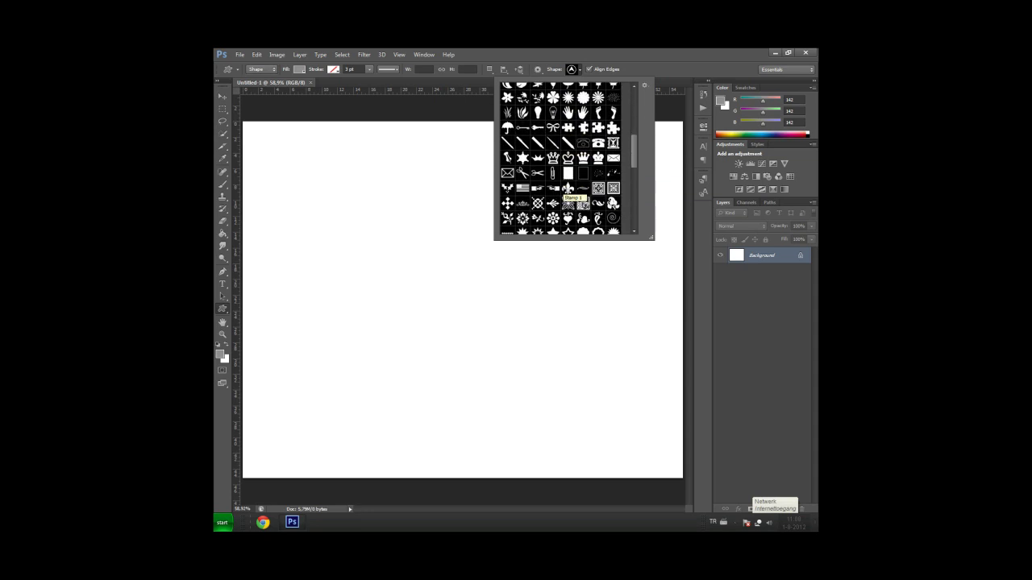
pyautogui.scroll(-2, 567, 192)
pyautogui.scroll(-2, 568, 192)
pyautogui.scroll(-2, 567, 191)
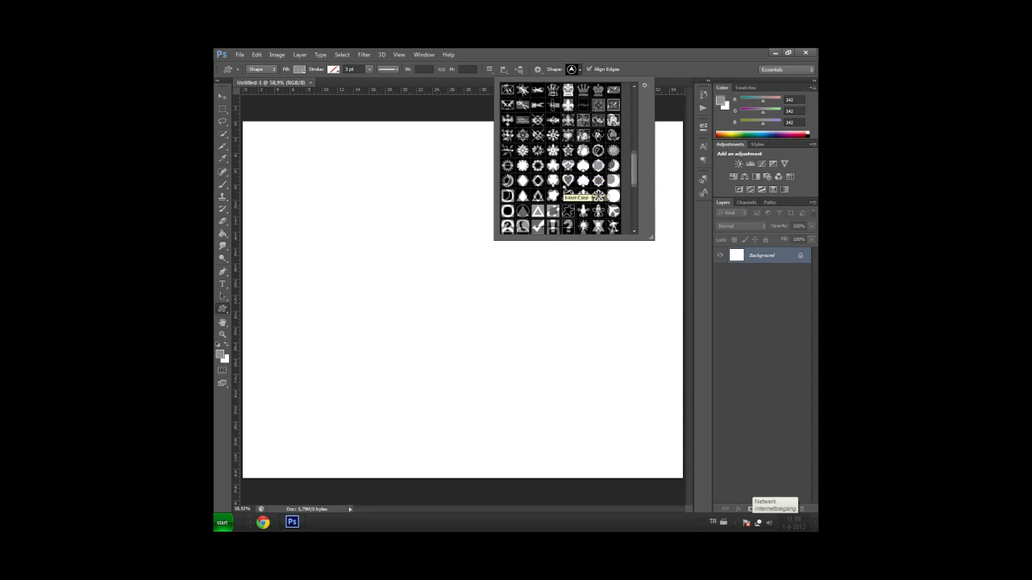
pyautogui.scroll(-1, 567, 192)
pyautogui.scroll(-1, 568, 192)
pyautogui.scroll(-2, 567, 192)
pyautogui.scroll(-1, 567, 197)
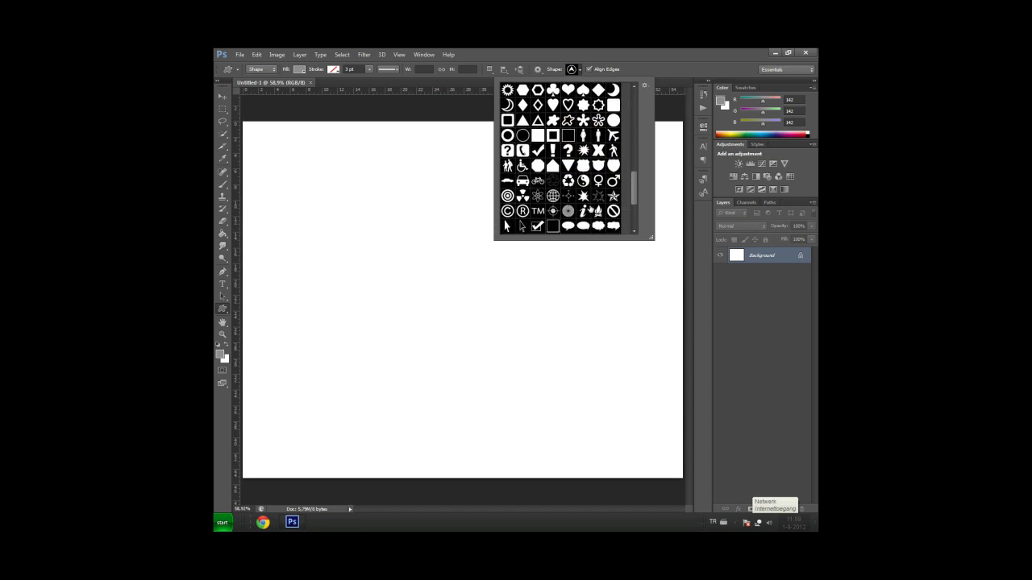
pyautogui.click(567, 195)
# Step: Draw the compass rose across the canvas centre and move it slightly lower
pyautogui.click(455, 273)
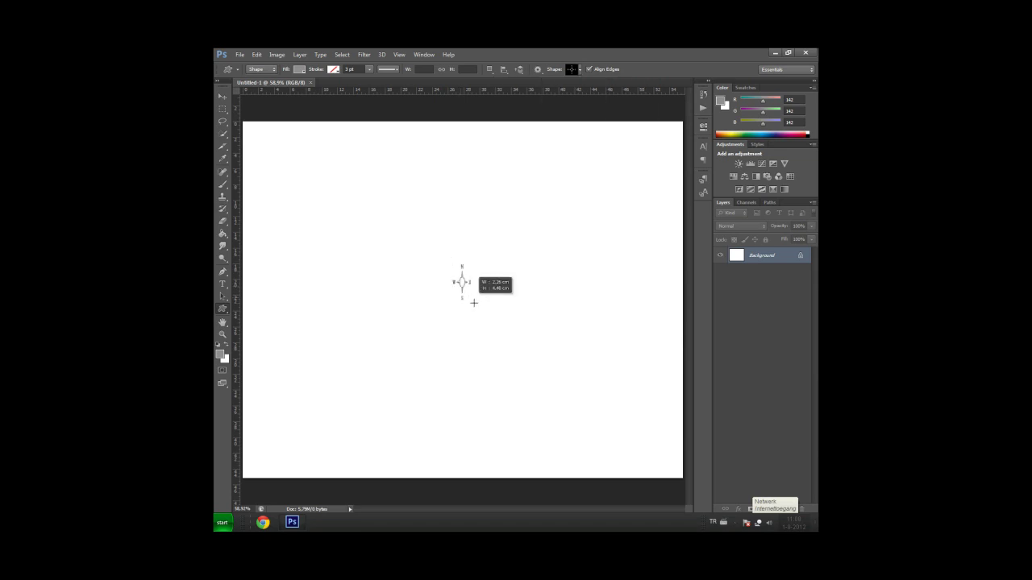
pyautogui.moveTo(468, 298); pyautogui.dragTo(577, 386)
pyautogui.press('v')
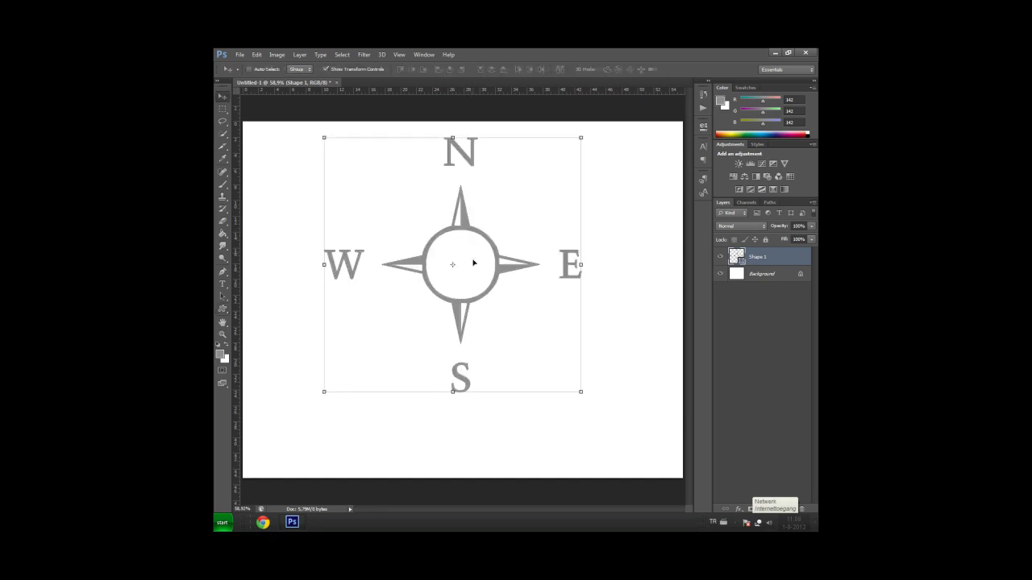
pyautogui.moveTo(473, 262); pyautogui.dragTo(481, 293)
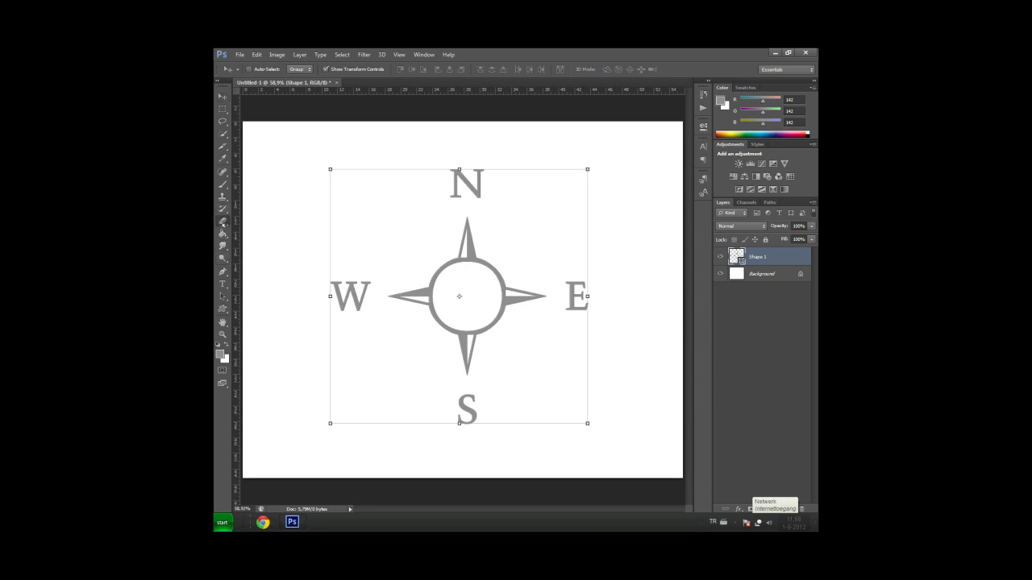
# Step: Rasterize the compass layer and erase the letter N
pyautogui.press('e')
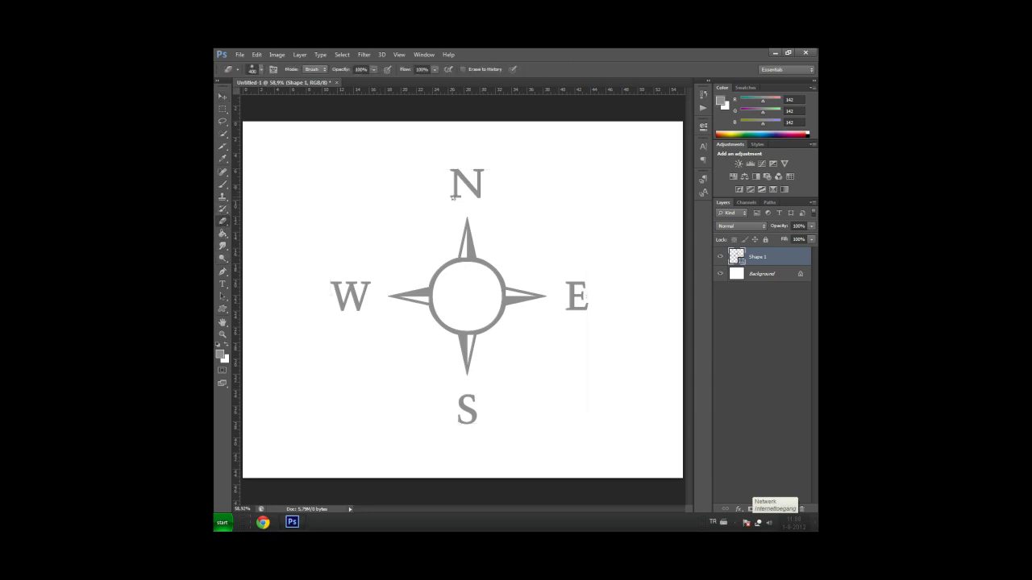
pyautogui.click(484, 268)
pyautogui.click(496, 228)
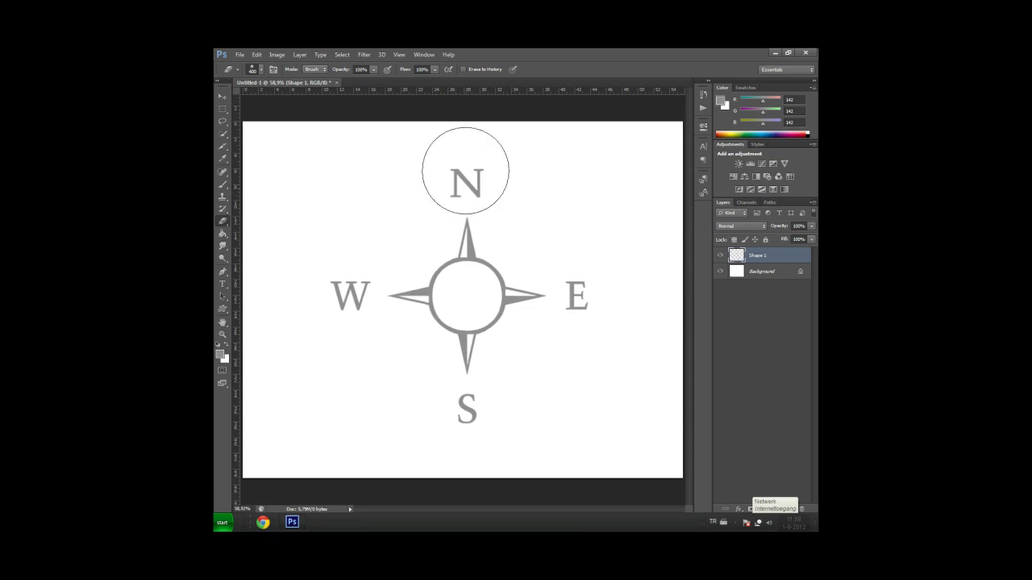
pyautogui.moveTo(465, 171); pyautogui.dragTo(467, 168)
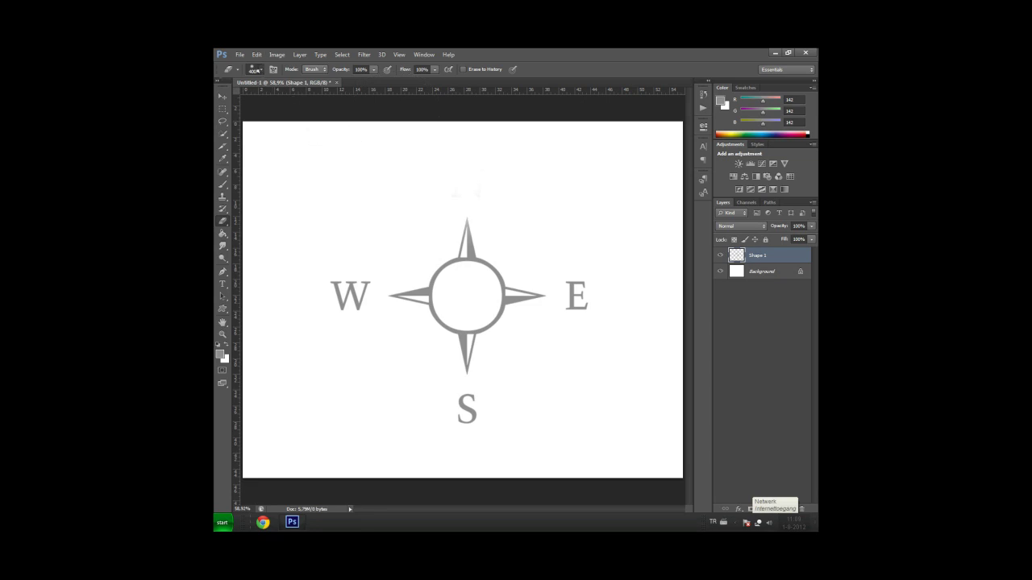
# Step: With a 36 px round eraser, erase the letters E, S and W
pyautogui.click(256, 70)
pyautogui.click(300, 207)
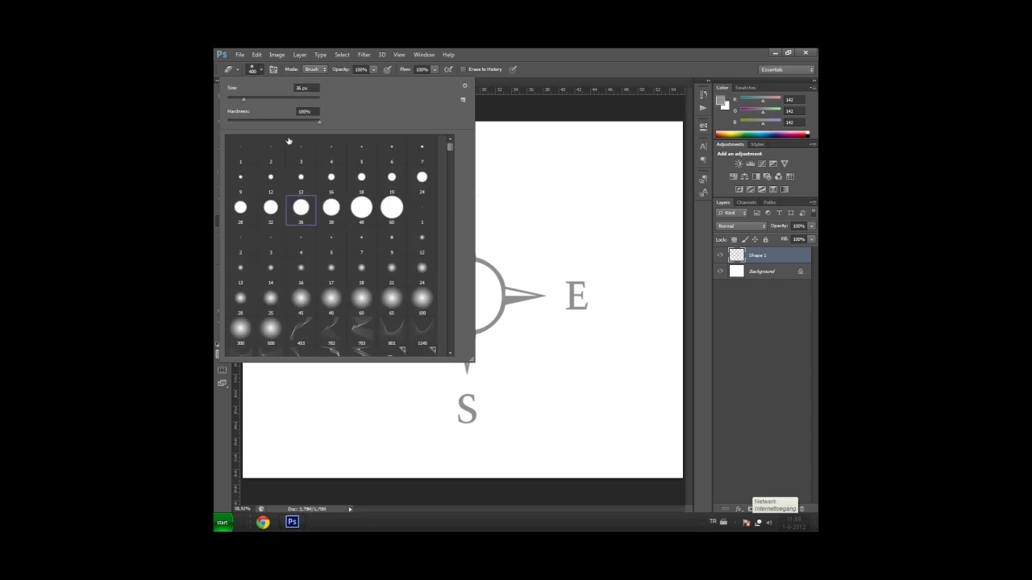
pyautogui.click(262, 71)
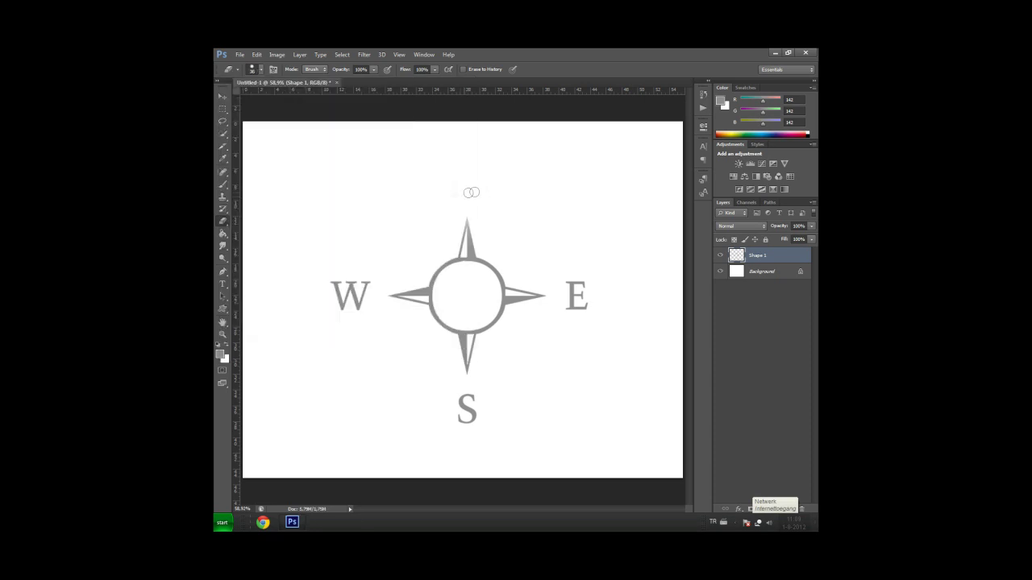
pyautogui.moveTo(576, 296)
pyautogui.mouseDown()
pyautogui.moveTo(569, 288)
pyautogui.moveTo(578, 276)
pyautogui.moveTo(582, 310)
pyautogui.mouseUp()
pyautogui.moveTo(473, 398)
pyautogui.mouseDown()
pyautogui.moveTo(481, 394)
pyautogui.moveTo(457, 408)
pyautogui.moveTo(476, 416)
pyautogui.mouseUp()
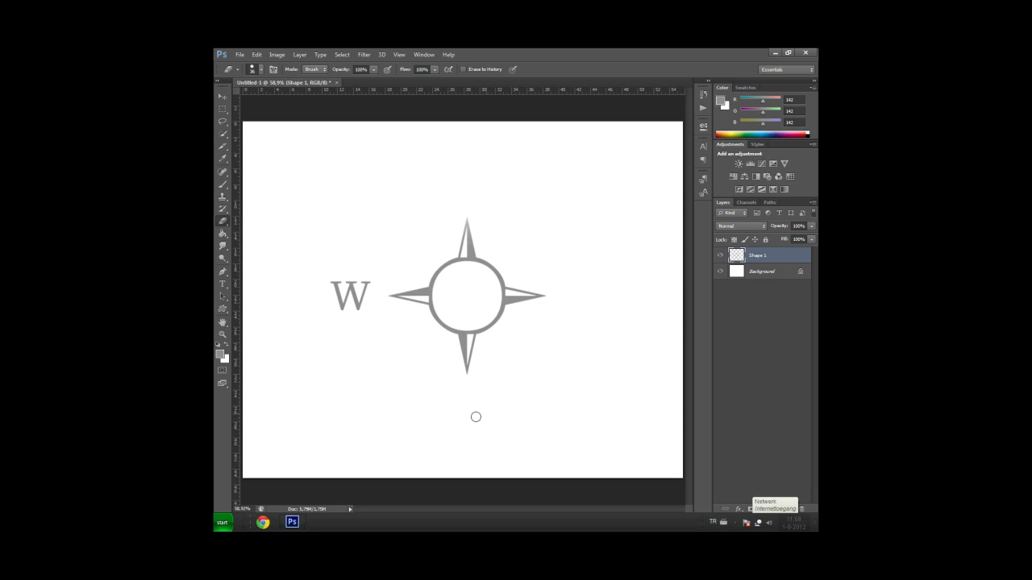
pyautogui.moveTo(349, 306)
pyautogui.mouseDown()
pyautogui.moveTo(365, 290)
pyautogui.moveTo(333, 306)
pyautogui.moveTo(327, 285)
pyautogui.mouseUp()
# Step: Free-transform the compass star, rotating it about 45° so its tips point diagonally
pyautogui.hotkey('ctrl', 't')
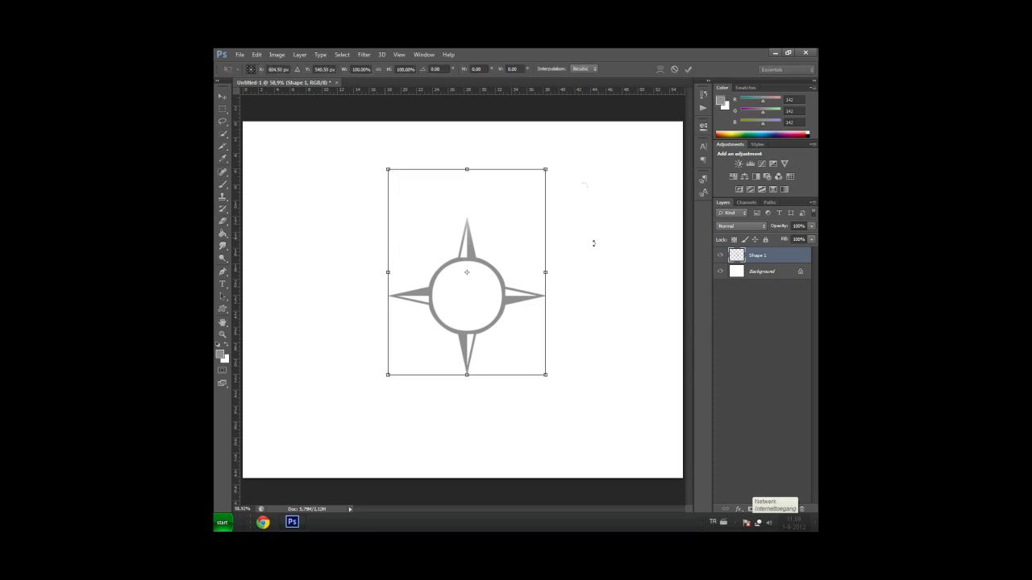
pyautogui.moveTo(598, 163)
pyautogui.mouseDown()
pyautogui.moveTo(635, 235)
pyautogui.moveTo(617, 282)
pyautogui.moveTo(623, 253)
pyautogui.mouseUp()
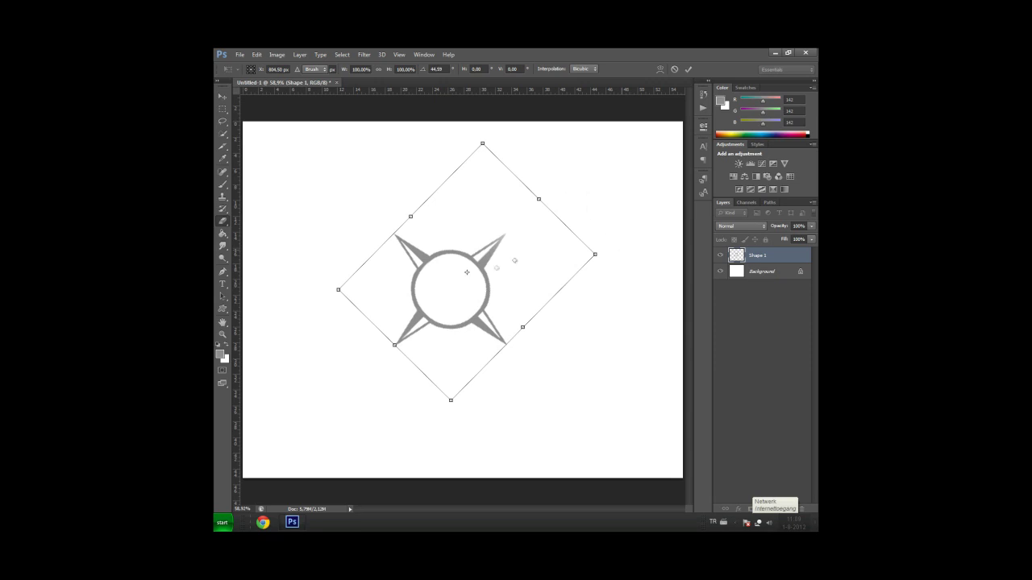
pyautogui.press('Return')
pyautogui.press('e')
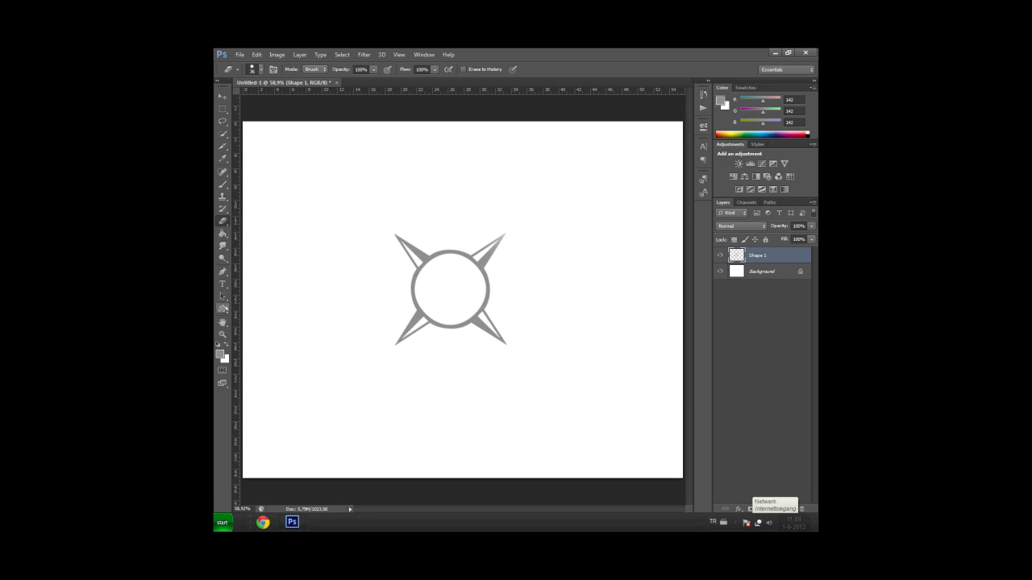
# Step: Choose the circled up-arrow shape from the custom shape library
pyautogui.click(223, 309)
pyautogui.click(574, 70)
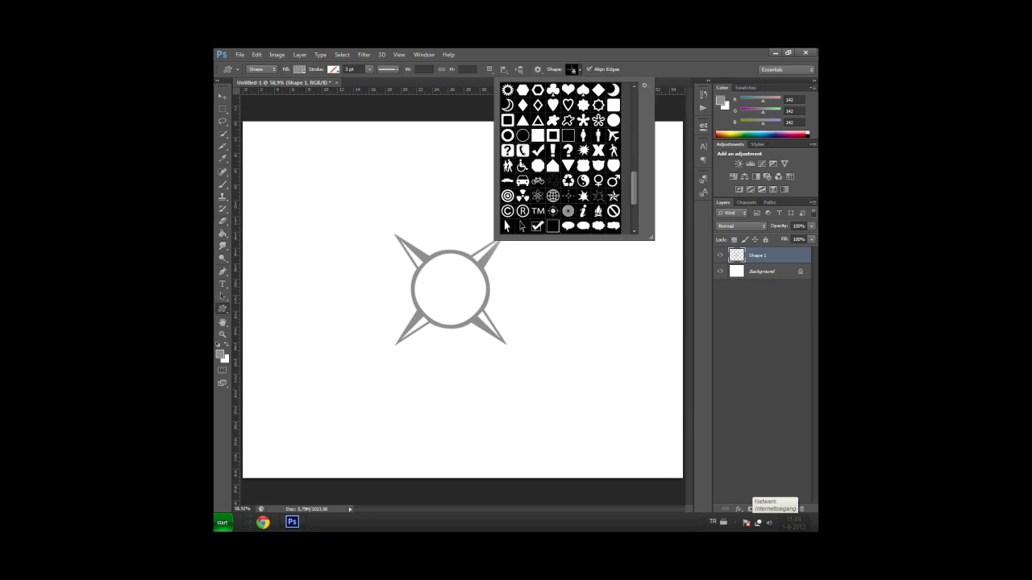
pyautogui.scroll(-3, 594, 201)
pyautogui.scroll(-3, 594, 189)
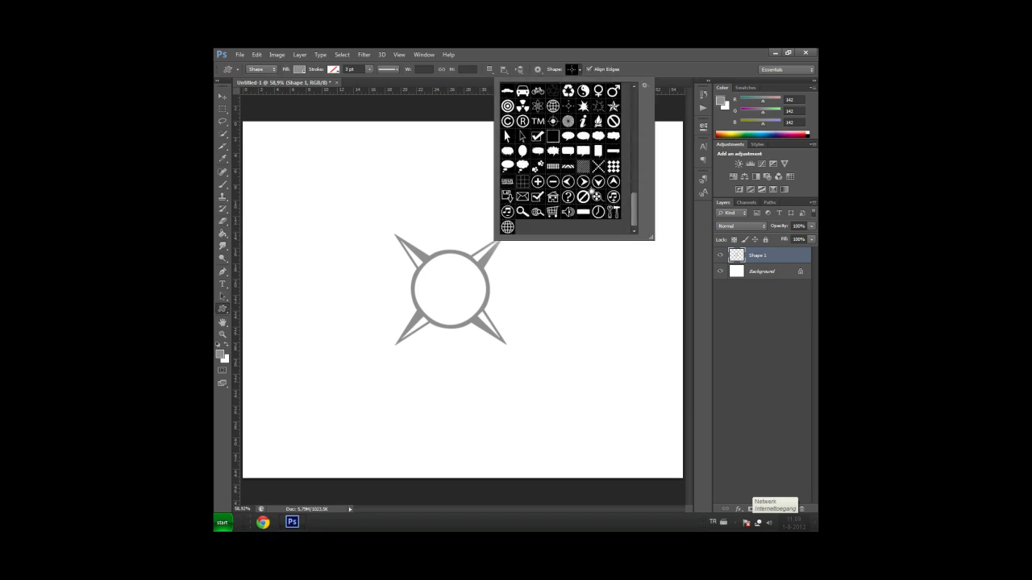
pyautogui.click(614, 181)
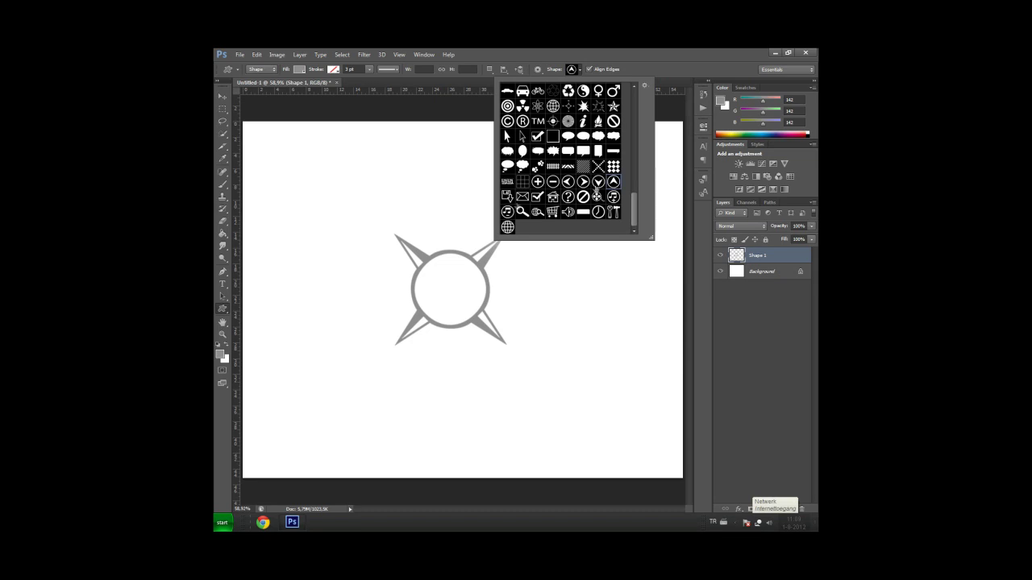
pyautogui.click(448, 238)
# Step: Draw the circled arrow over the ring top and move it into place above
pyautogui.moveTo(448, 237); pyautogui.dragTo(486, 193)
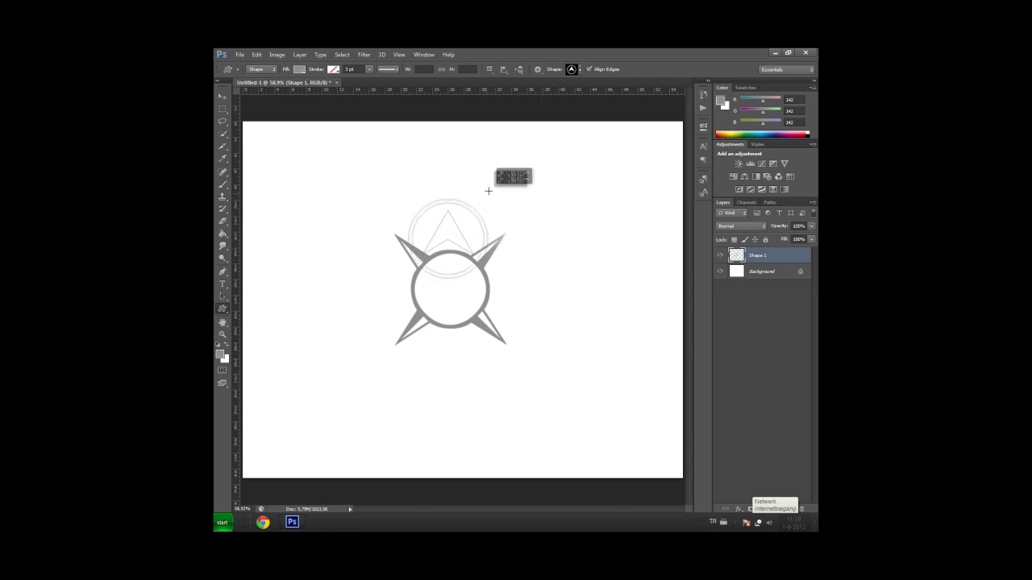
pyautogui.moveTo(488, 191); pyautogui.dragTo(490, 195)
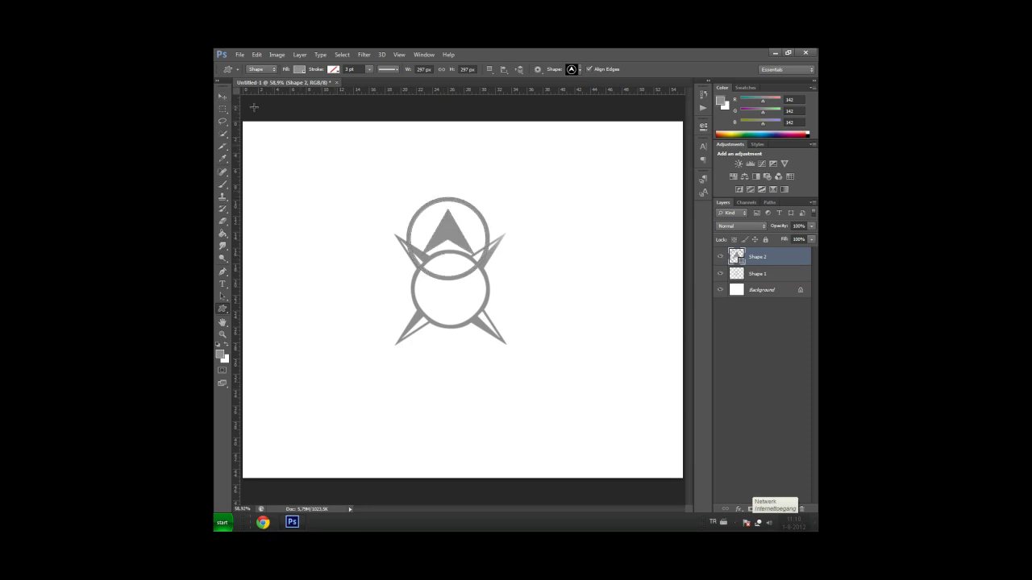
pyautogui.click(222, 97)
pyautogui.moveTo(460, 262); pyautogui.dragTo(460, 252)
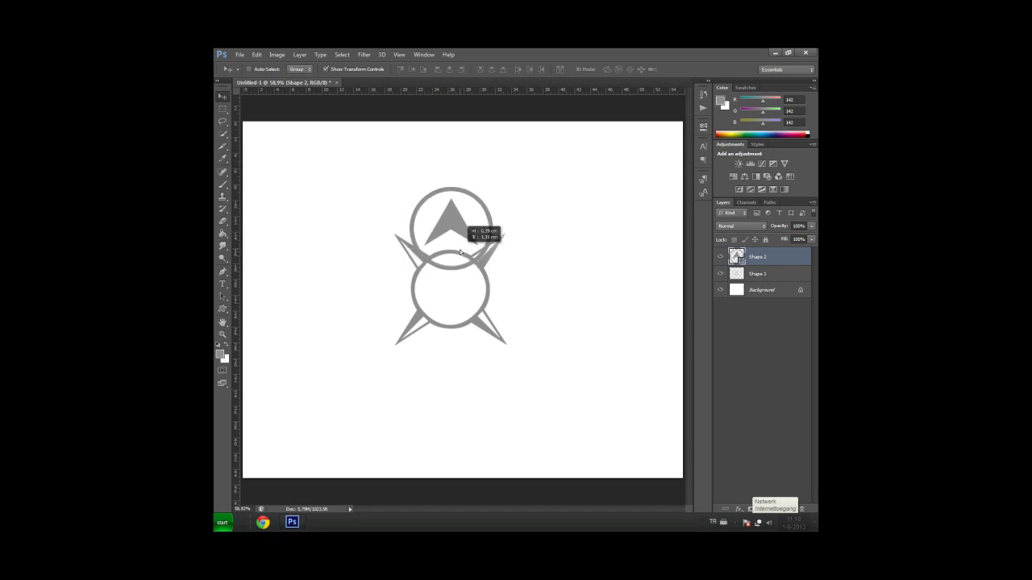
pyautogui.moveTo(460, 253); pyautogui.dragTo(461, 255)
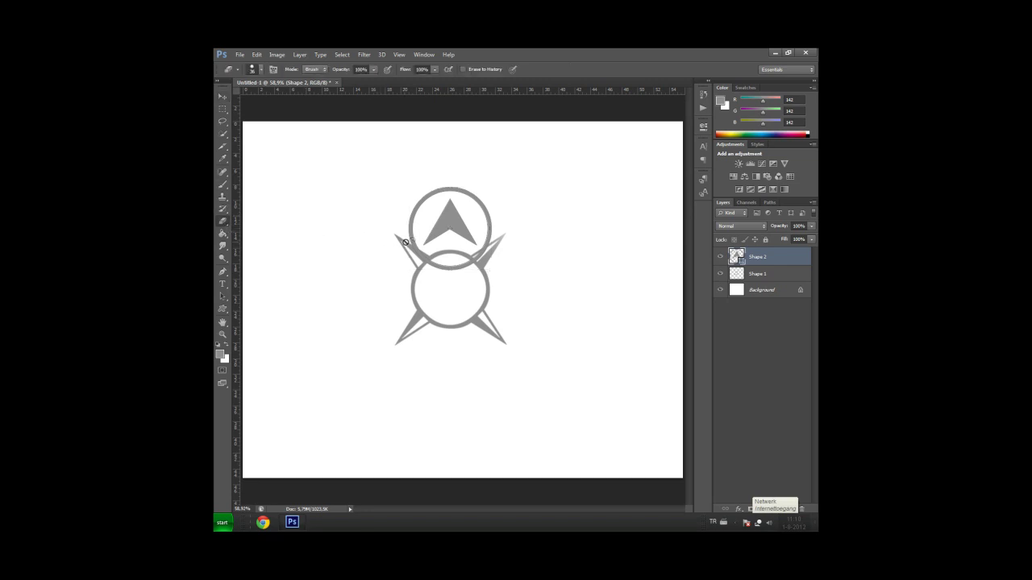
# Step: Rasterize Shape 2 and erase the circle surrounding the north arrow
pyautogui.click(460, 241)
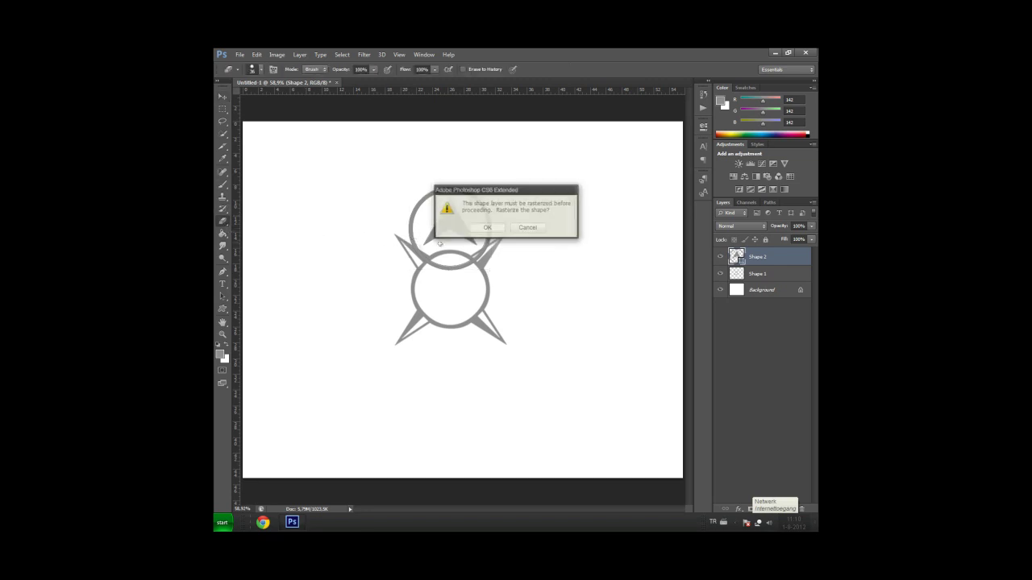
pyautogui.click(488, 225)
pyautogui.moveTo(412, 228)
pyautogui.mouseDown()
pyautogui.moveTo(455, 190)
pyautogui.moveTo(486, 214)
pyautogui.moveTo(444, 267)
pyautogui.moveTo(409, 244)
pyautogui.mouseUp()
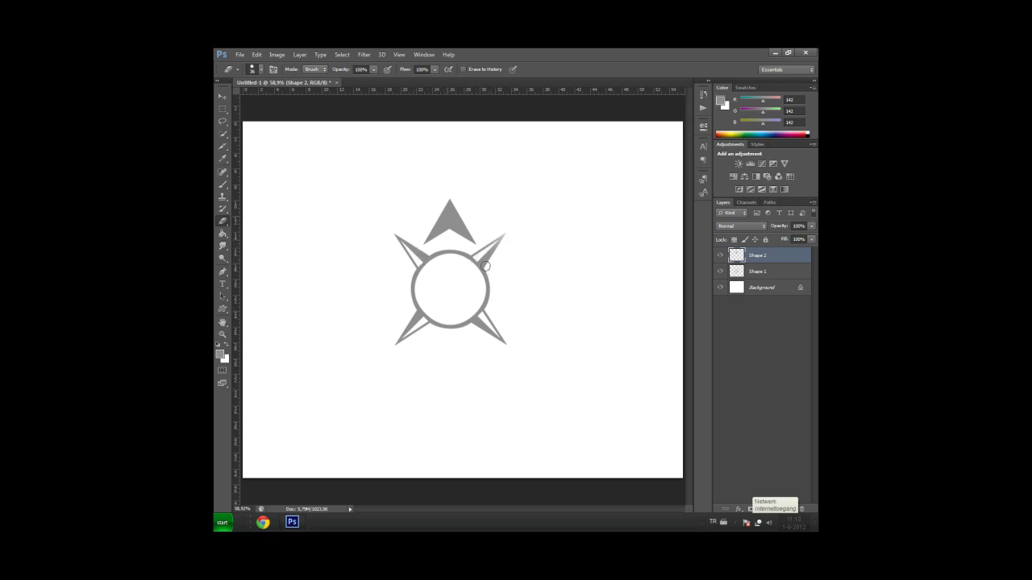
# Step: Paint-bucket fill the white insides of all four diagonal arms on Shape 1 grey
pyautogui.click(223, 233)
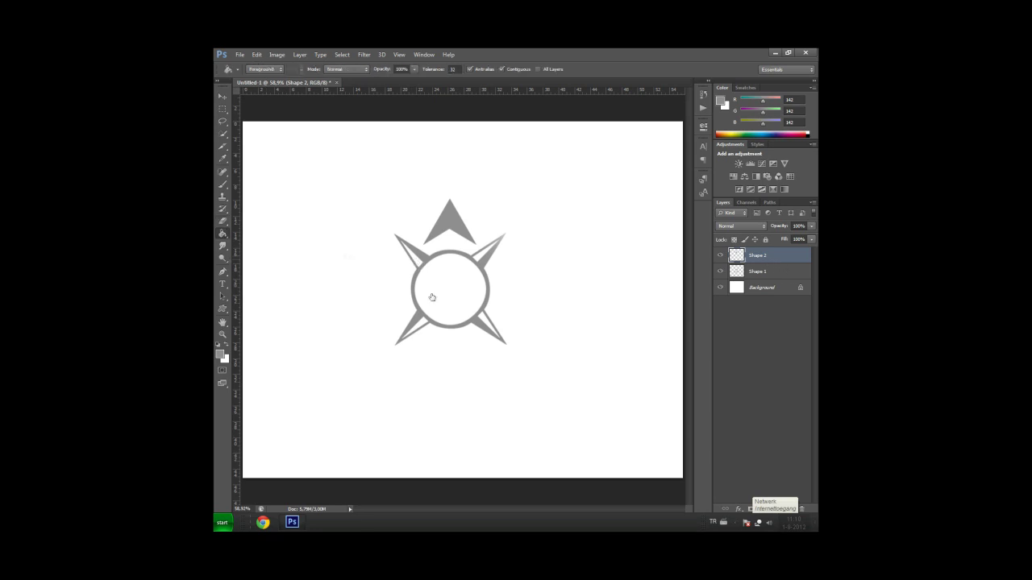
pyautogui.hotkey('alt', '[')
pyautogui.click(483, 259)
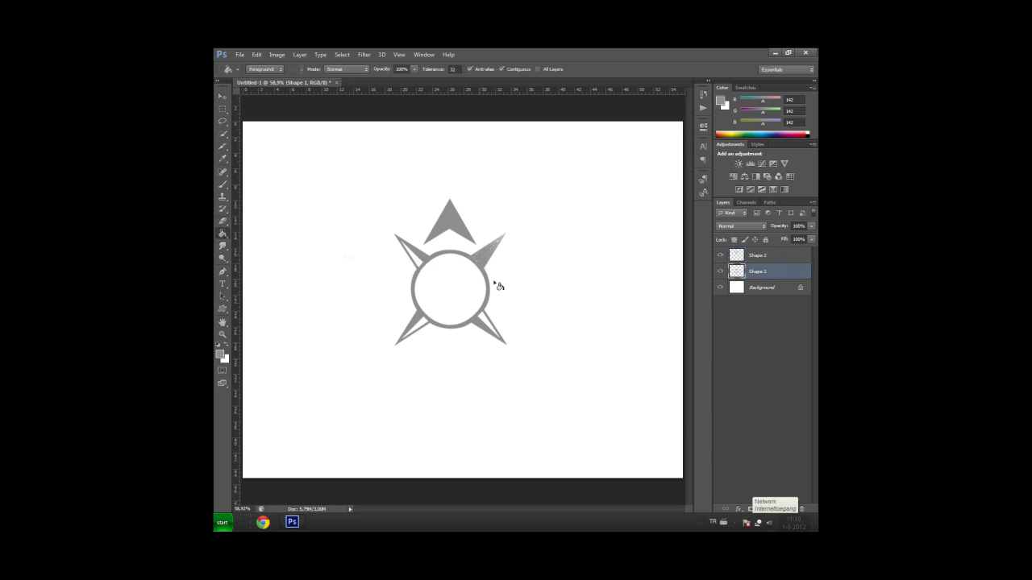
pyautogui.click(478, 328)
pyautogui.click(417, 327)
pyautogui.click(409, 253)
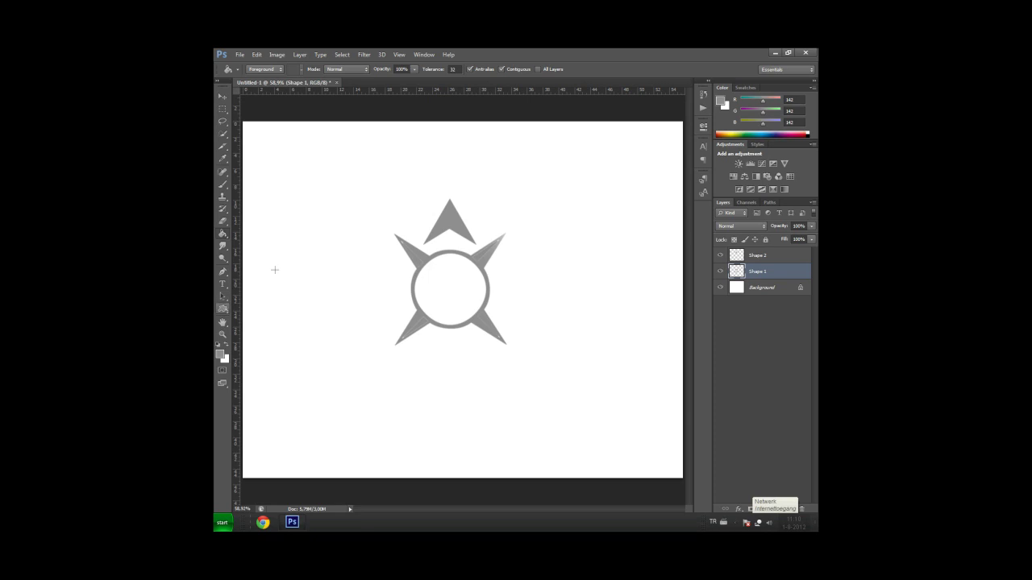
# Step: Select the Custom Shape tool and scroll up through the preset shape list
pyautogui.click(223, 309)
pyautogui.click(574, 69)
pyautogui.scroll(3, 593, 210)
pyautogui.scroll(2, 593, 209)
pyautogui.scroll(3, 593, 208)
pyautogui.scroll(3, 593, 208)
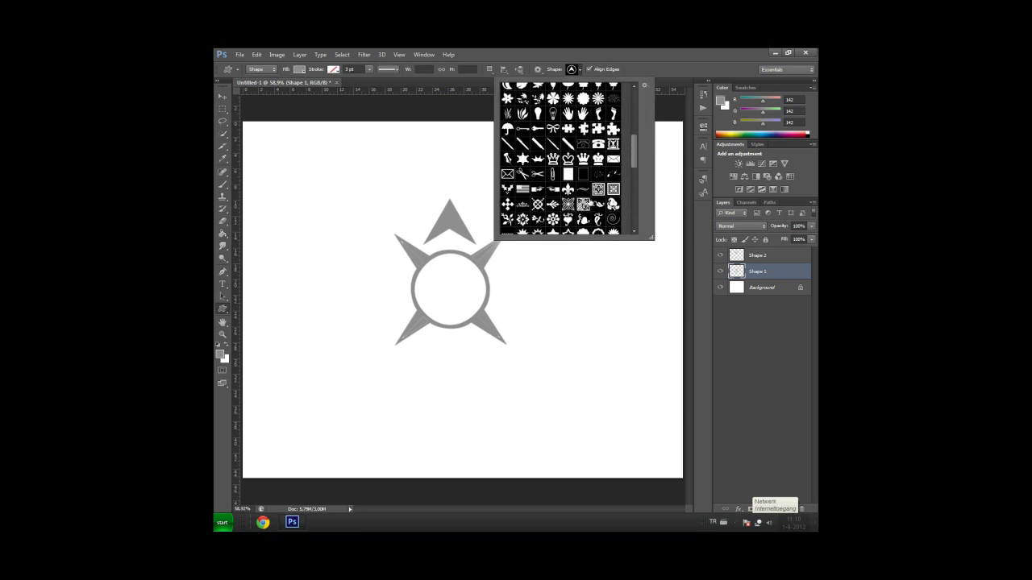
# Step: Draw a crown shape inside the ring and nudge it slightly upward
pyautogui.click(538, 159)
pyautogui.moveTo(451, 291); pyautogui.dragTo(469, 282)
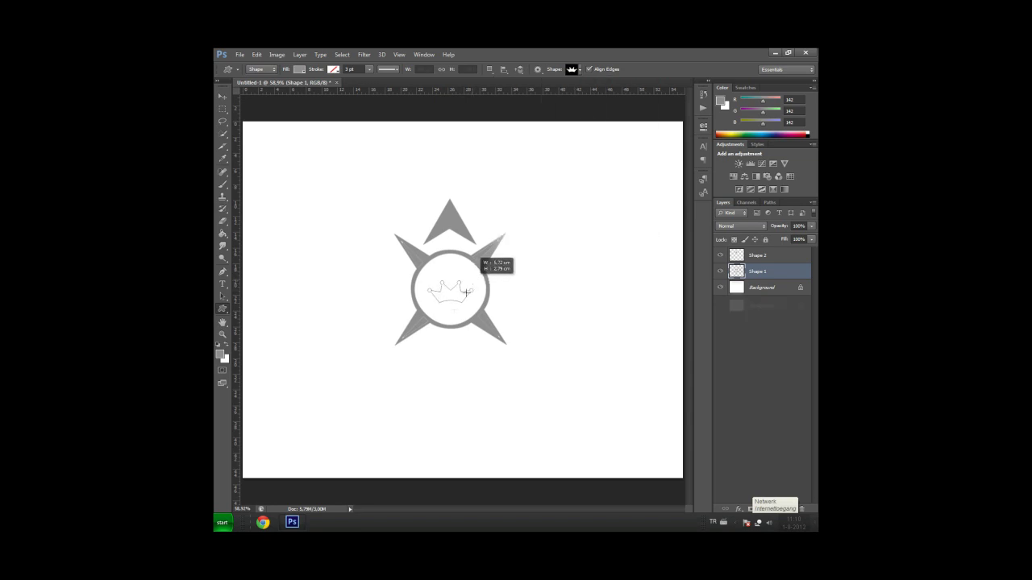
pyautogui.moveTo(469, 282); pyautogui.dragTo(474, 302)
pyautogui.click(222, 96)
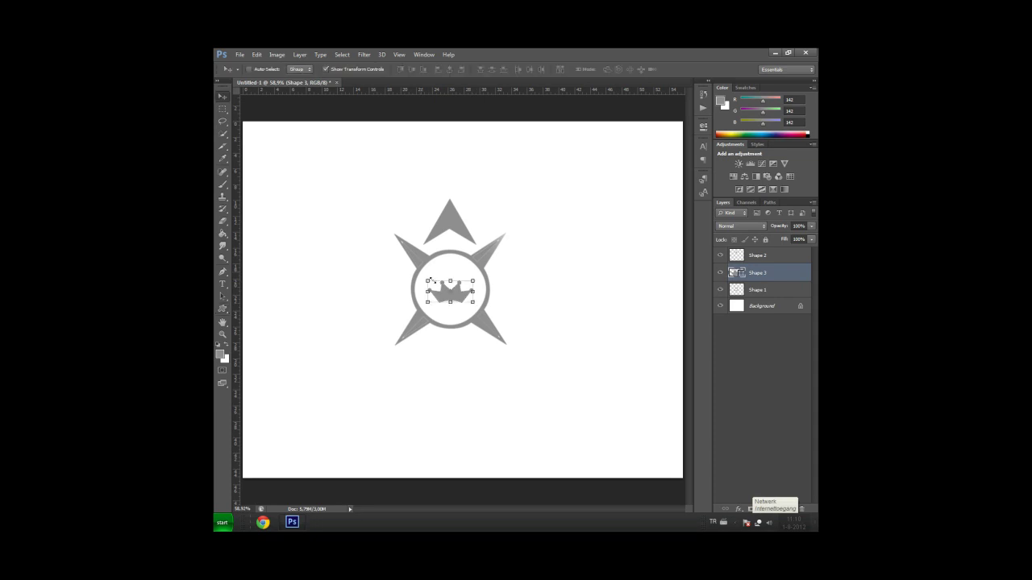
pyautogui.moveTo(457, 298); pyautogui.dragTo(456, 296)
# Step: Rasterize the crown's Shape 3 layer
pyautogui.rightClick(772, 270)
pyautogui.click(676, 220)
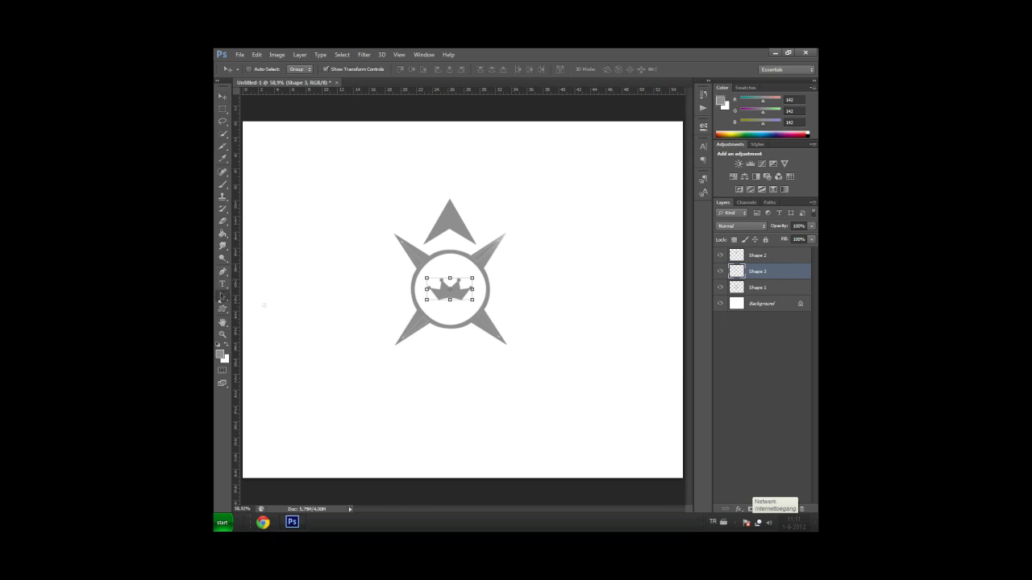
pyautogui.press('a')
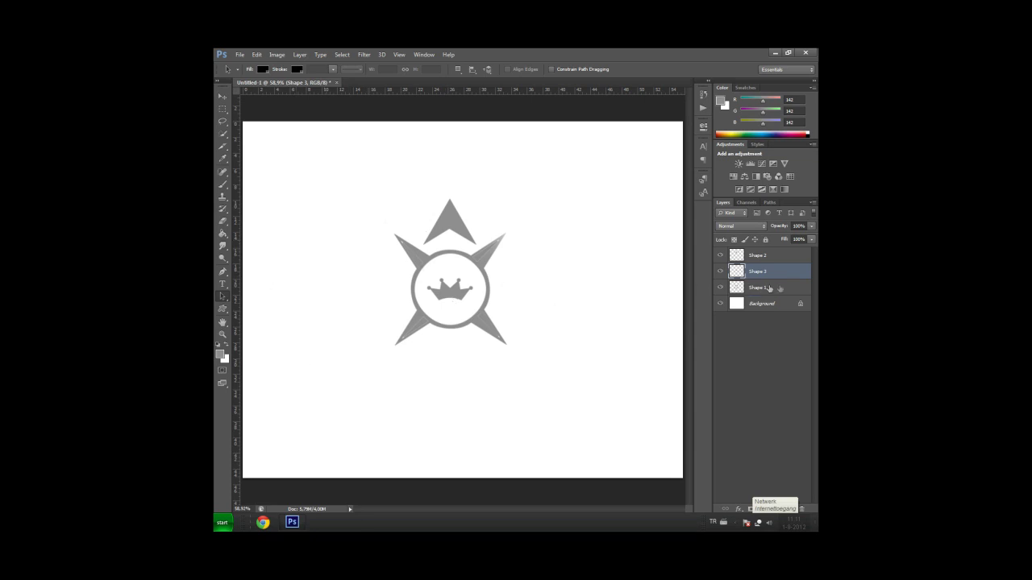
# Step: Merge the Shape 2, Shape 3 and Shape 1 layers into one layer
pyautogui.click(777, 257)
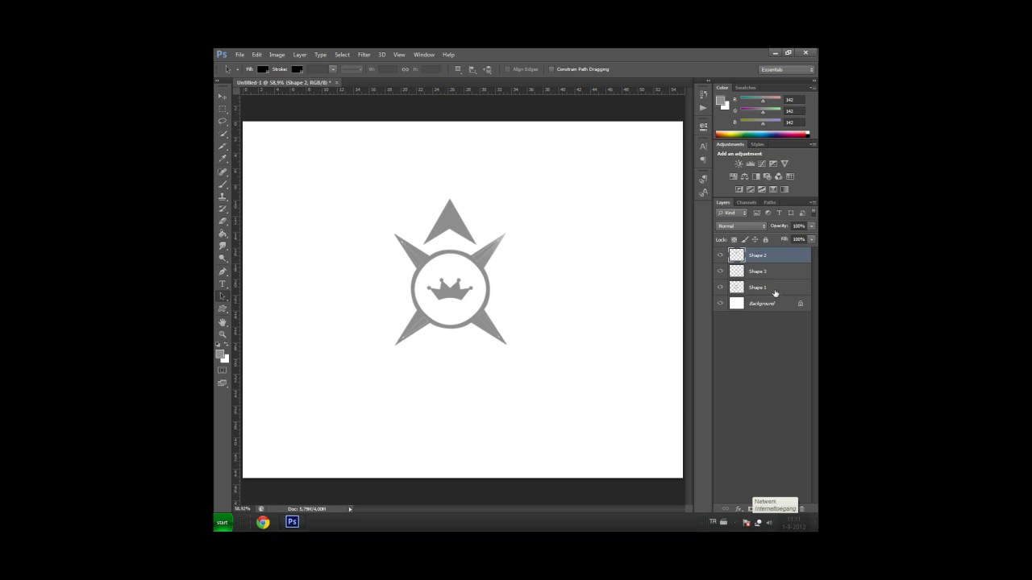
pyautogui.keyDown('shift'); pyautogui.click(774, 290); pyautogui.keyUp('shift')
pyautogui.rightClick(780, 258)
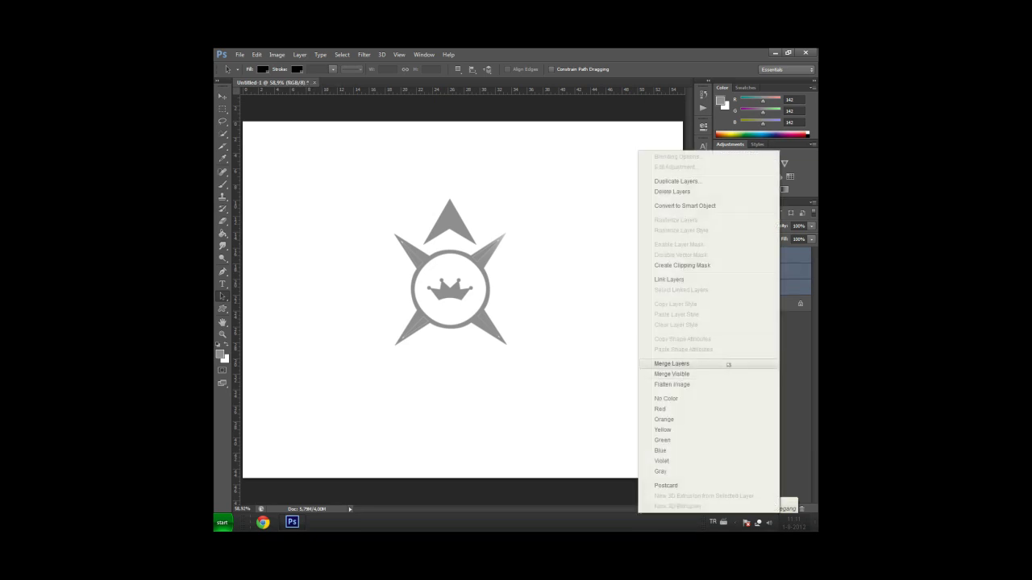
pyautogui.click(727, 365)
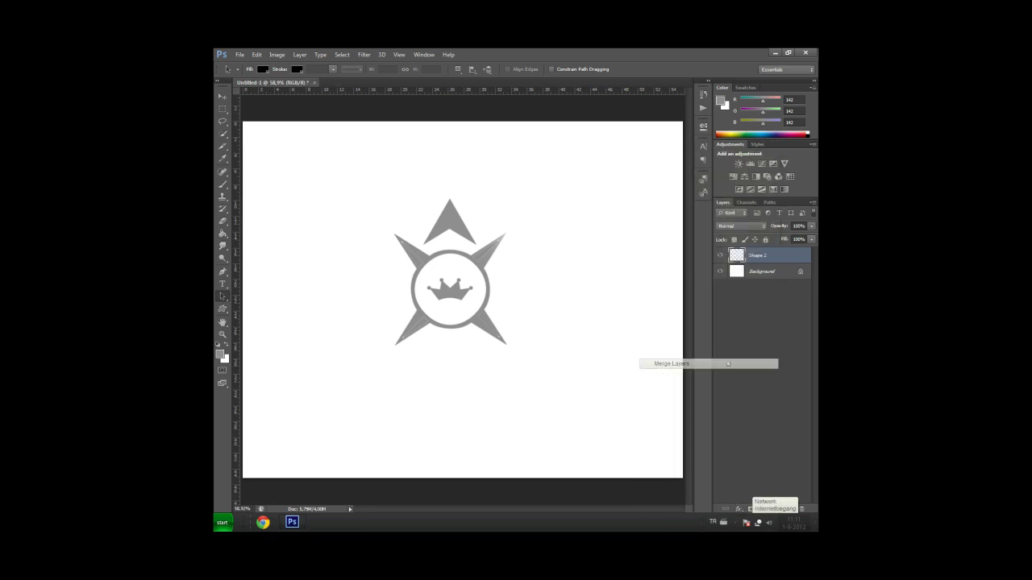
# Step: Undo the merge, re-merge the three shape layers into Shape 2, and open its Layer Style
pyautogui.hotkey('ctrl', 'z')
pyautogui.click(783, 259)
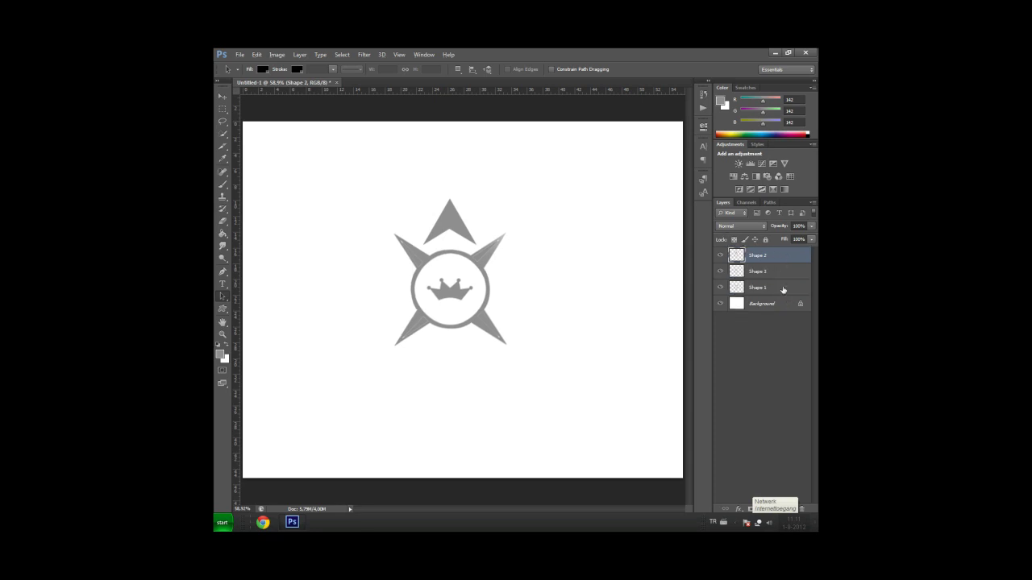
pyautogui.keyDown('shift'); pyautogui.click(776, 290); pyautogui.keyUp('shift')
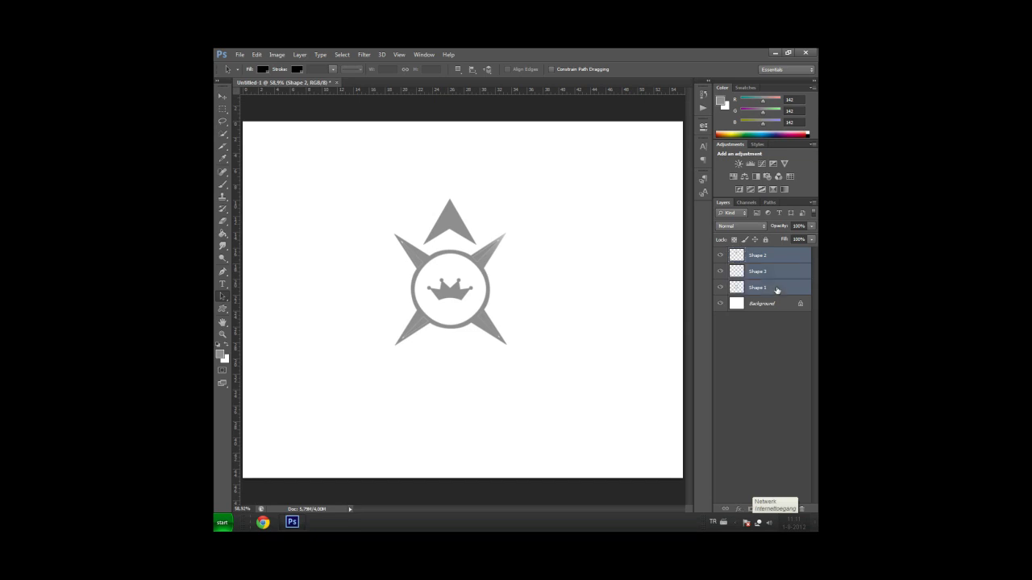
pyautogui.rightClick(780, 255)
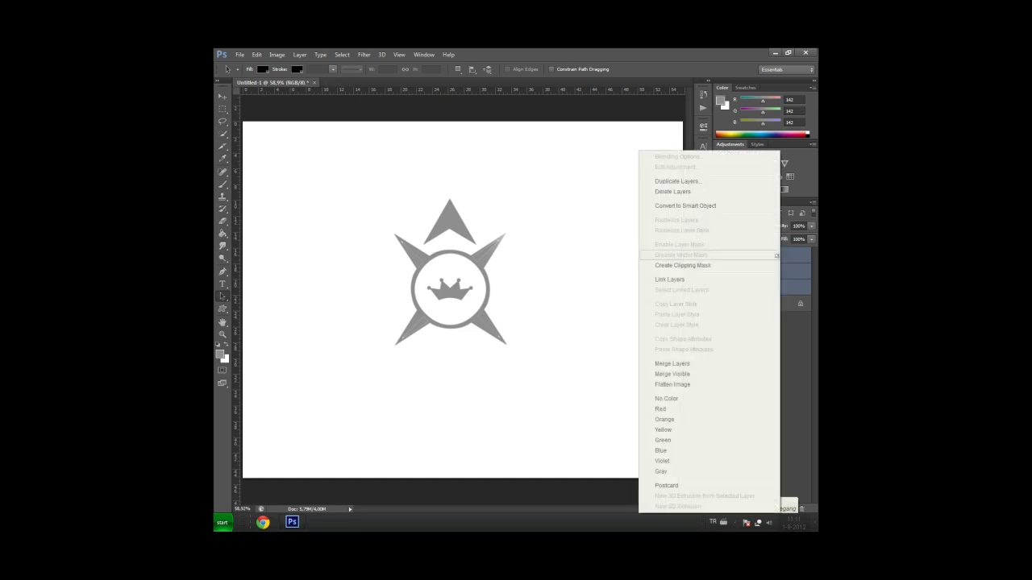
pyautogui.click(709, 363)
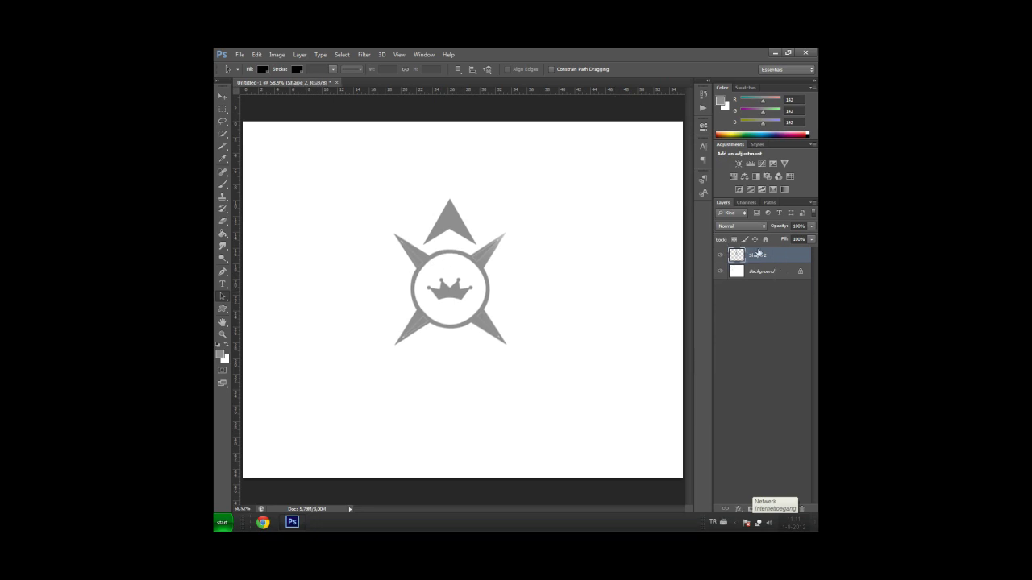
pyautogui.doubleClick(778, 254)
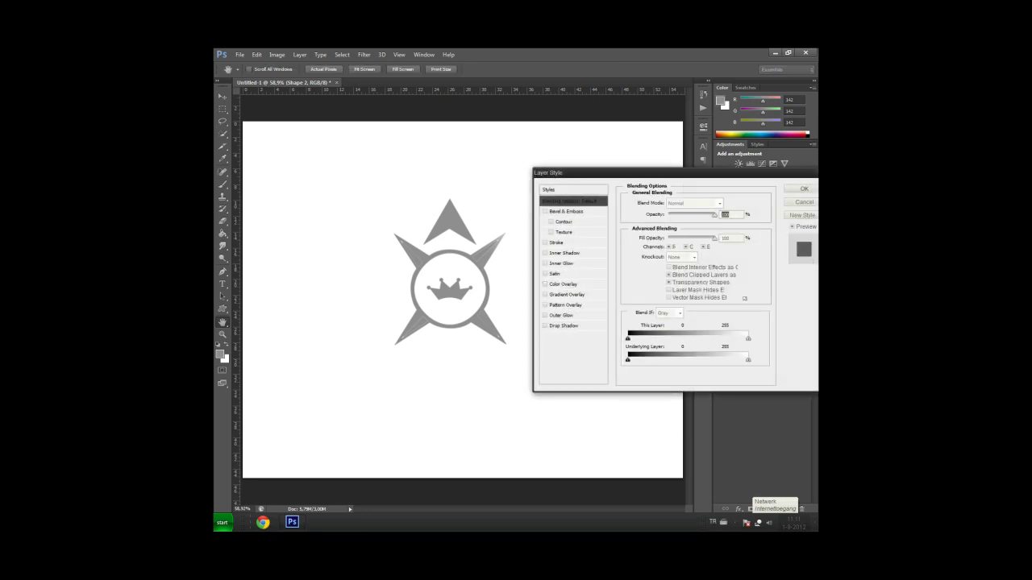
# Step: Apply a muted blue-gray Color Overlay (#7898b2) to the merged Shape 2 emblem
pyautogui.click(570, 284)
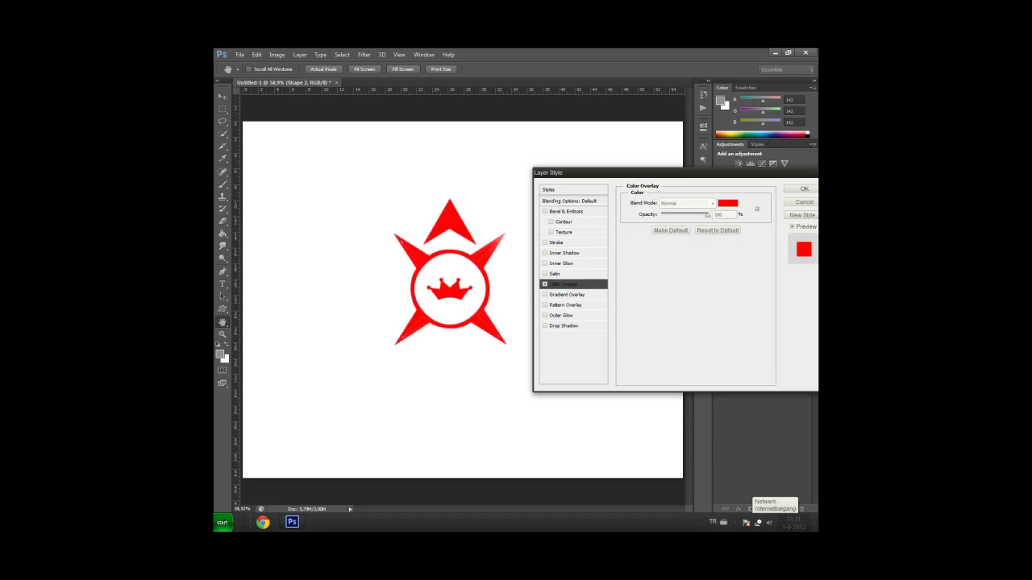
pyautogui.click(727, 202)
pyautogui.click(614, 239)
pyautogui.moveTo(615, 239); pyautogui.dragTo(586, 249)
pyautogui.moveTo(679, 302); pyautogui.dragTo(680, 265)
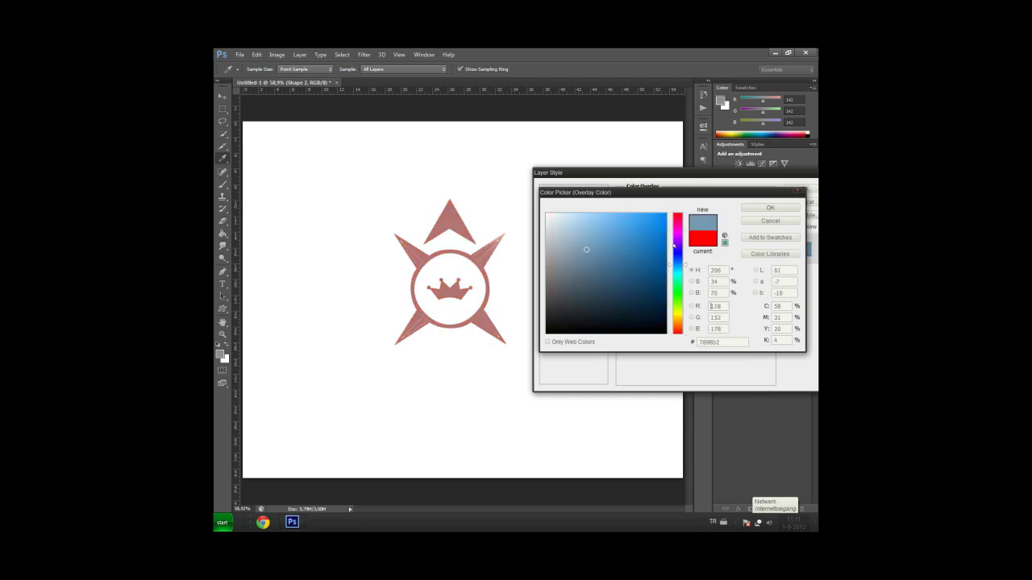
pyautogui.click(775, 206)
pyautogui.click(801, 189)
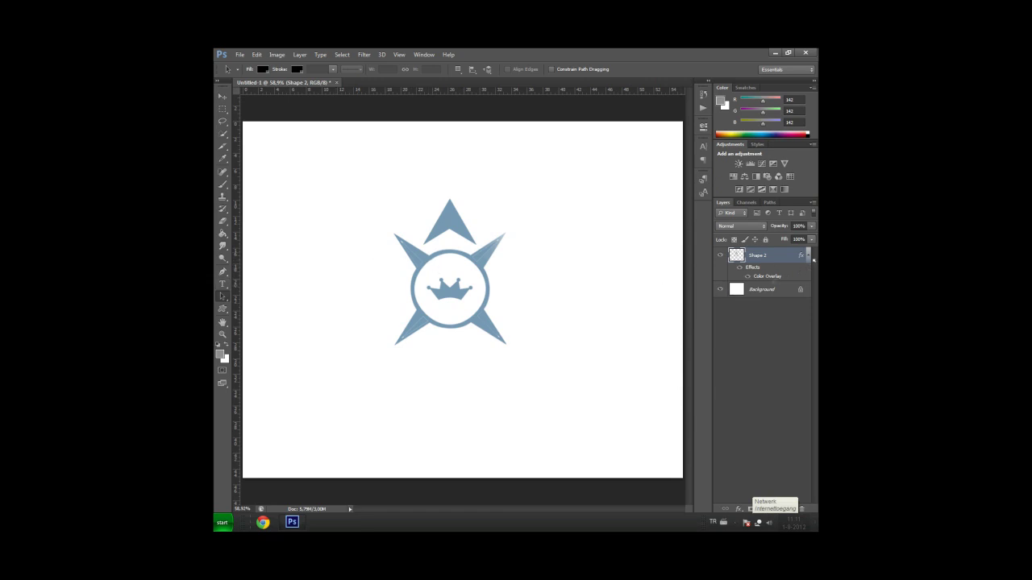
pyautogui.click(808, 256)
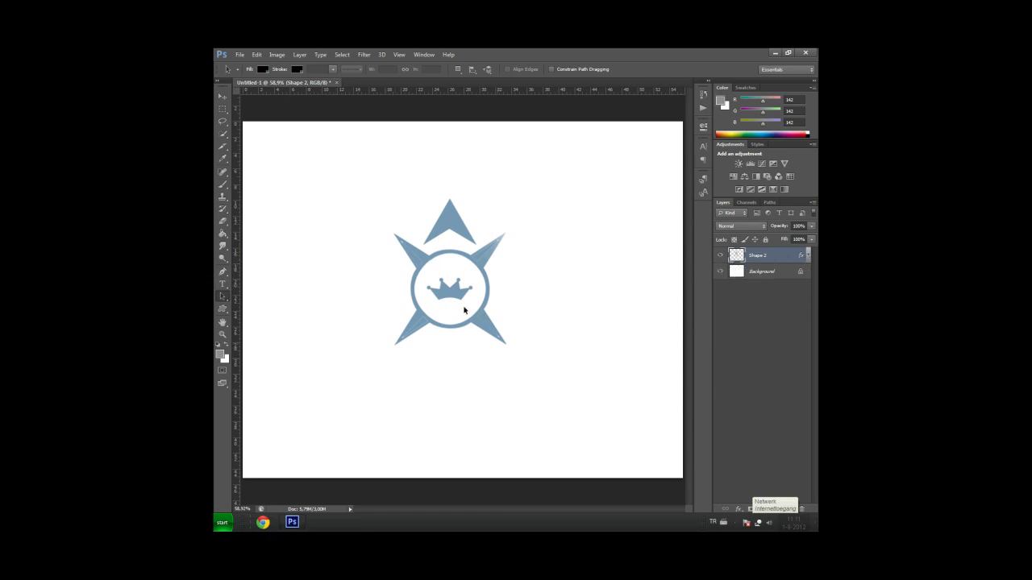
# Step: Pick the Custom Shape tool, browse the preset shapes list, then bring up the File menu
pyautogui.click(239, 54)
pyautogui.moveTo(256, 54)
pyautogui.click(223, 309)
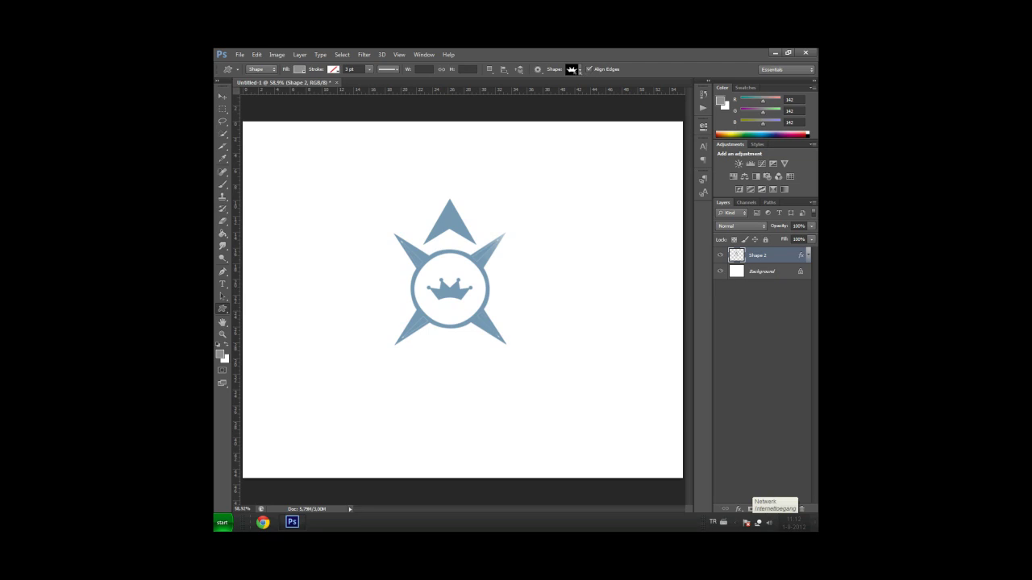
pyautogui.click(574, 70)
pyautogui.scroll(-5, 564, 161)
pyautogui.scroll(-3, 564, 161)
pyautogui.scroll(-2, 564, 161)
pyautogui.scroll(-2, 564, 161)
pyautogui.scroll(-3, 564, 161)
pyautogui.scroll(-3, 564, 161)
pyautogui.scroll(-2, 565, 161)
pyautogui.click(239, 55)
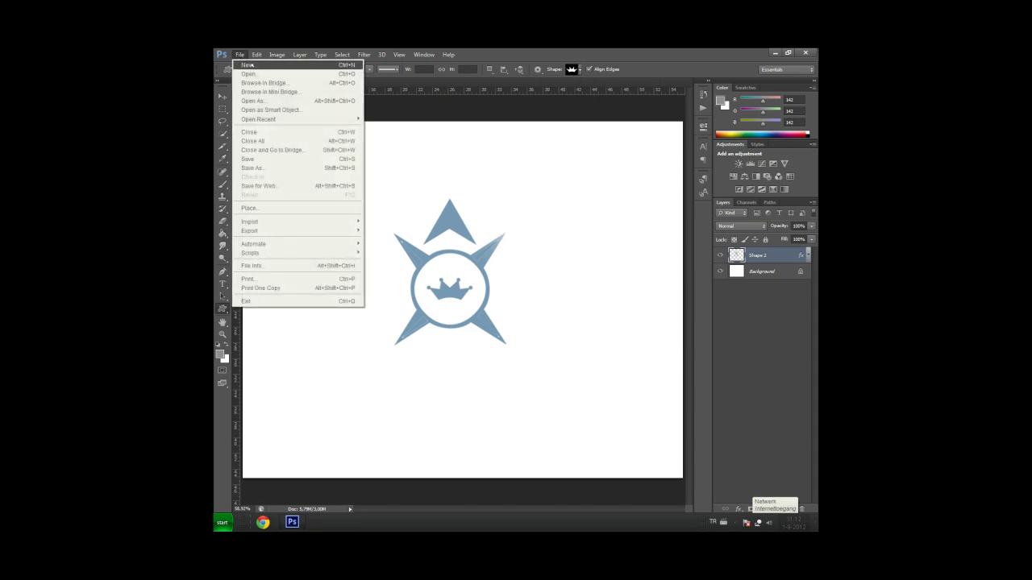